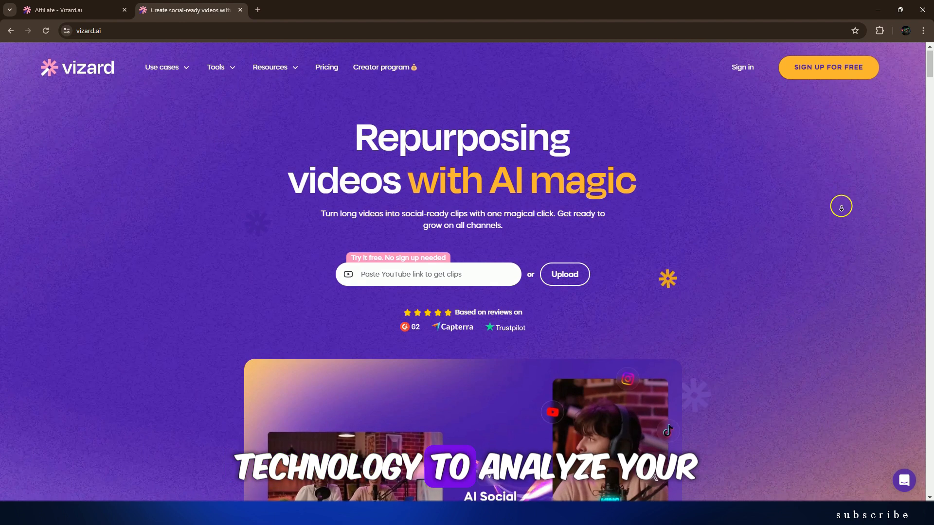
- Read through the Vizard homepage, down to the AI Clipping, AI Speaker Cut & Auto-reframe and AI Captions features
{"action": "scroll", "coordinate": [841, 202], "scroll_direction": "down", "scroll_amount": 1}
{"action": "scroll", "coordinate": [841, 208], "scroll_direction": "down", "scroll_amount": 1}
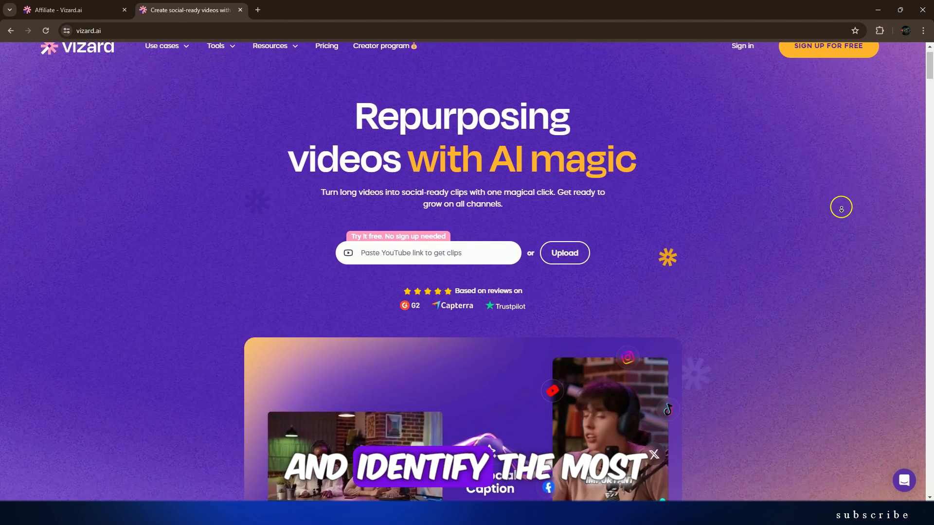
{"action": "scroll", "coordinate": [841, 208], "scroll_direction": "down", "scroll_amount": 1}
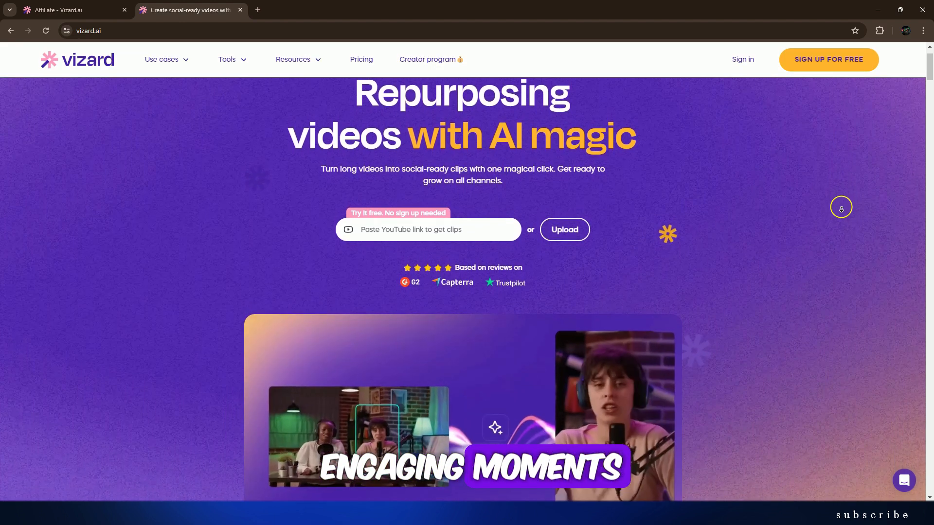
{"action": "scroll", "coordinate": [841, 208], "scroll_direction": "down", "scroll_amount": 1}
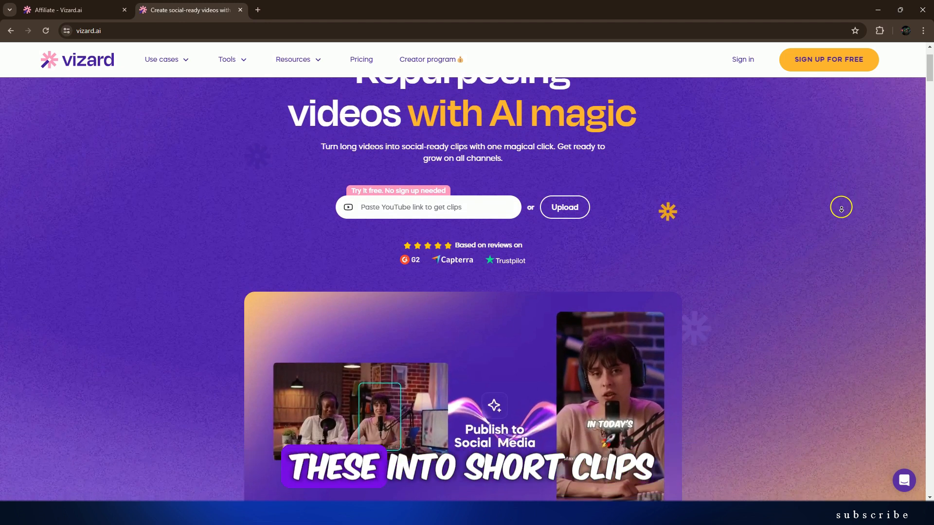
{"action": "scroll", "coordinate": [841, 208], "scroll_direction": "down", "scroll_amount": 1}
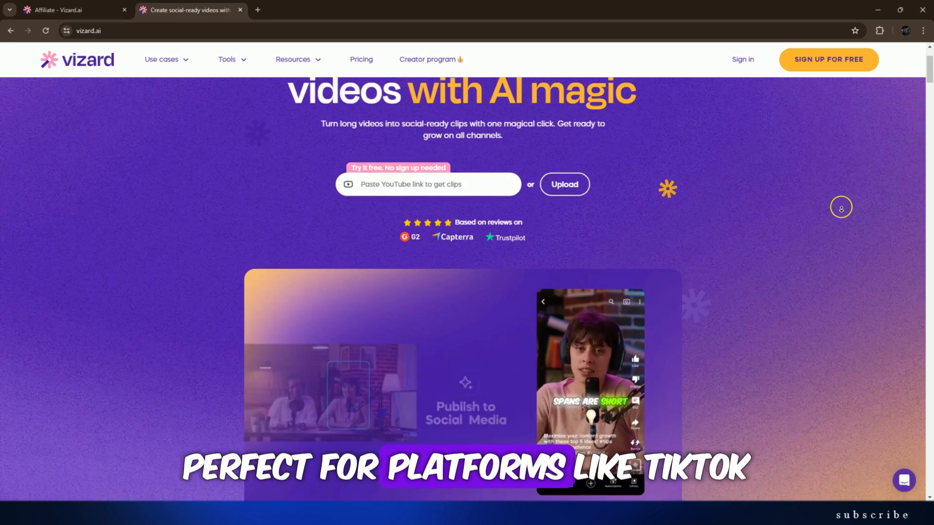
{"action": "scroll", "coordinate": [841, 208], "scroll_direction": "down", "scroll_amount": 1}
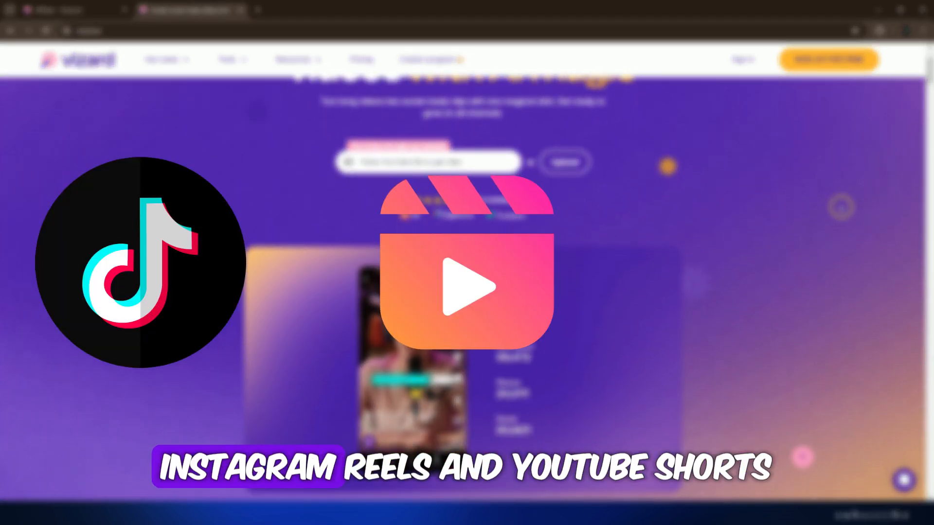
{"action": "scroll", "coordinate": [841, 209], "scroll_direction": "down", "scroll_amount": 1}
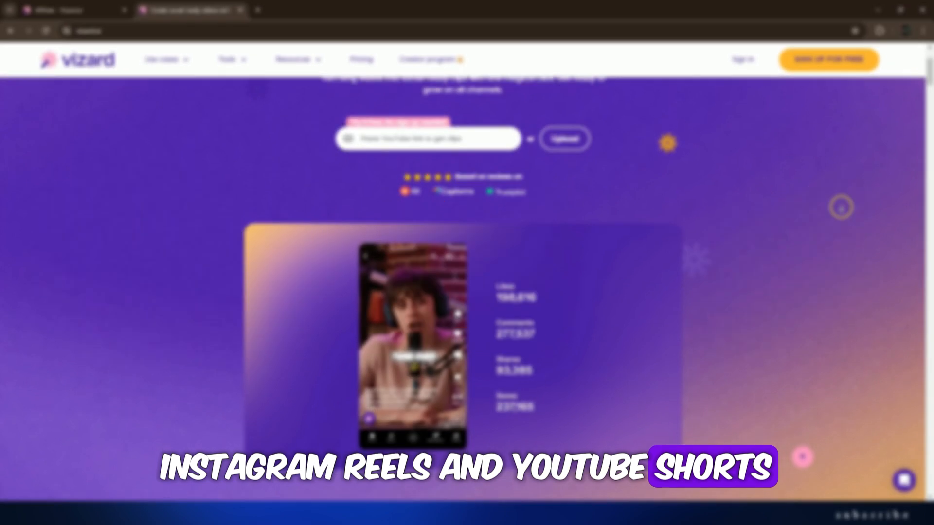
{"action": "scroll", "coordinate": [841, 208], "scroll_direction": "down", "scroll_amount": 1}
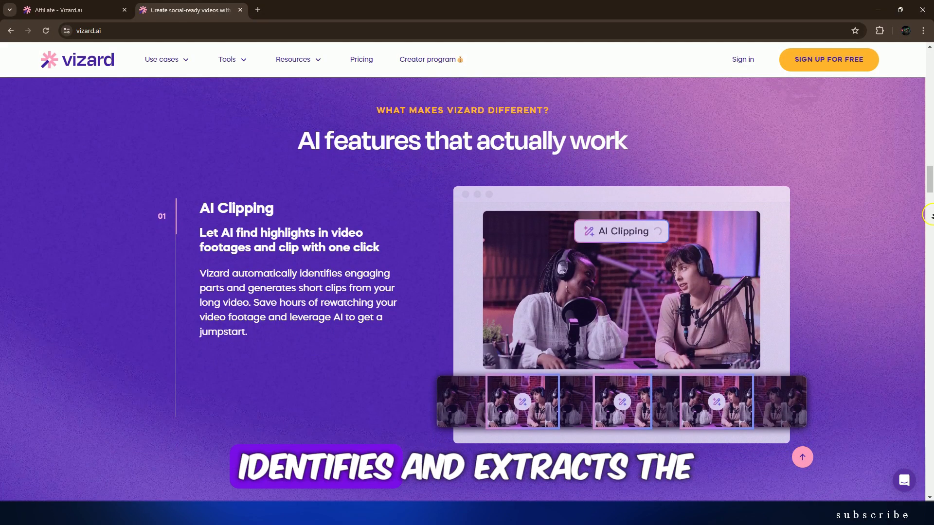
{"action": "scroll", "coordinate": [930, 217], "scroll_direction": "down", "scroll_amount": 1}
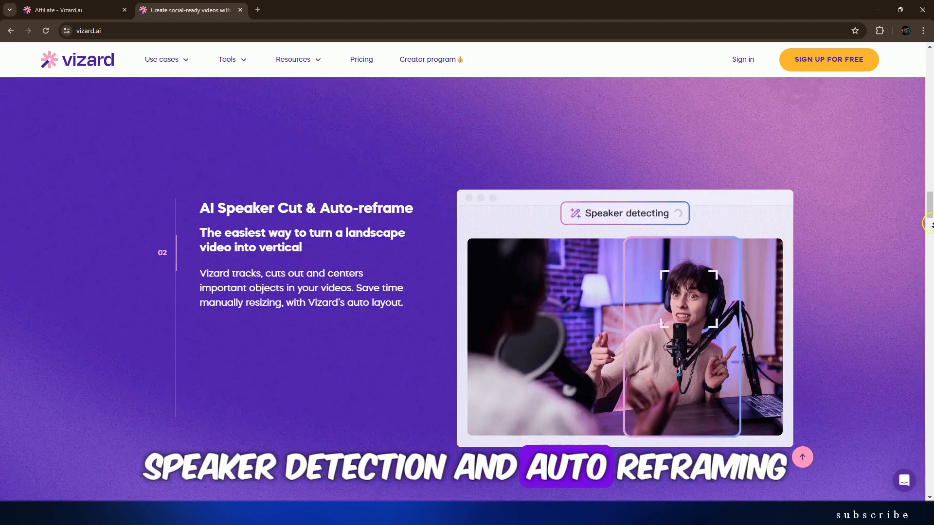
{"action": "scroll", "coordinate": [928, 219], "scroll_direction": "down", "scroll_amount": 1}
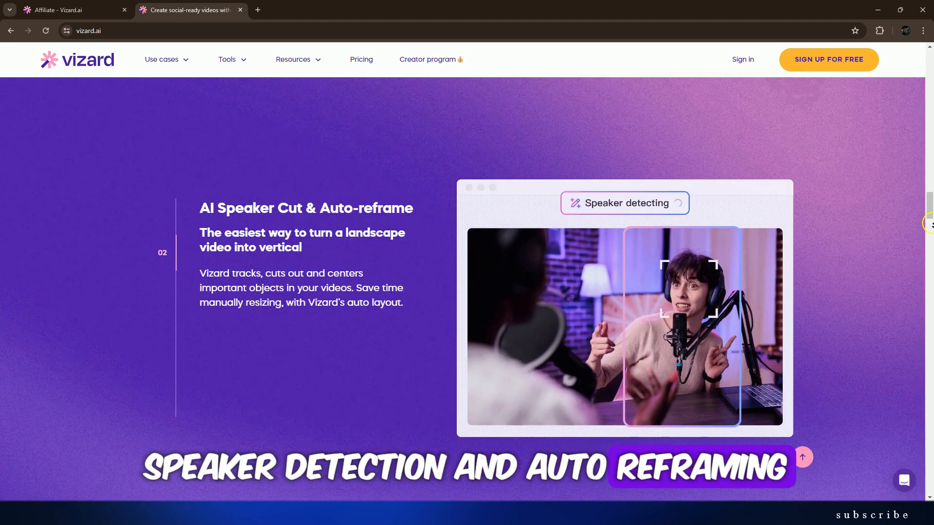
{"action": "scroll", "coordinate": [928, 221], "scroll_direction": "down", "scroll_amount": 1}
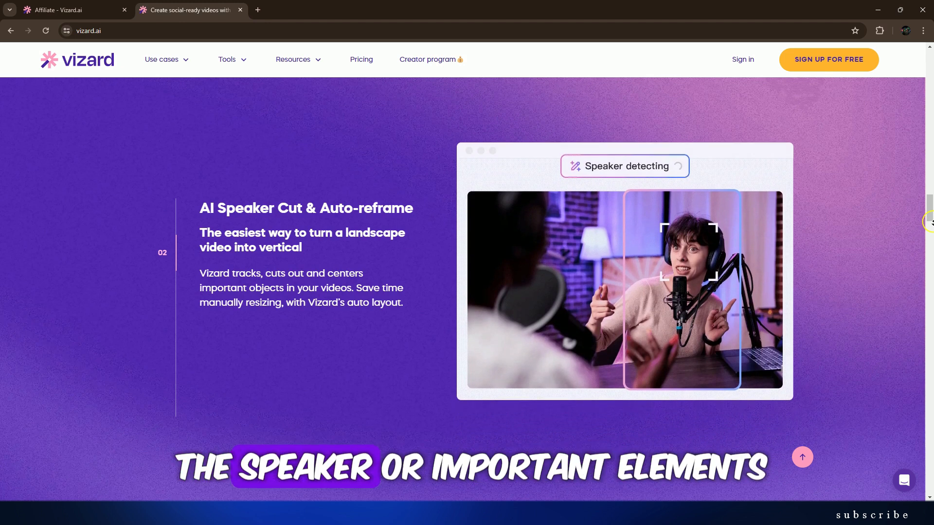
{"action": "scroll", "coordinate": [928, 221], "scroll_direction": "down", "scroll_amount": 1}
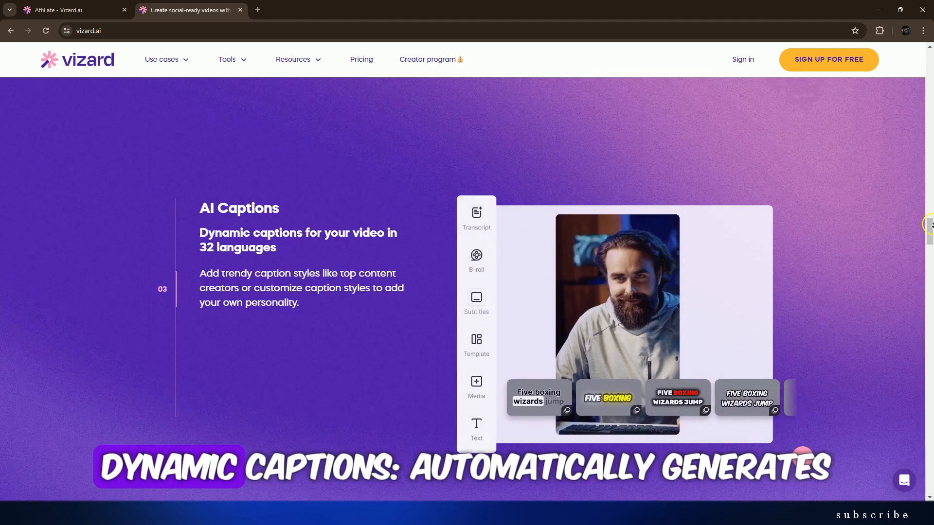
{"action": "scroll", "coordinate": [928, 226], "scroll_direction": "down", "scroll_amount": 1}
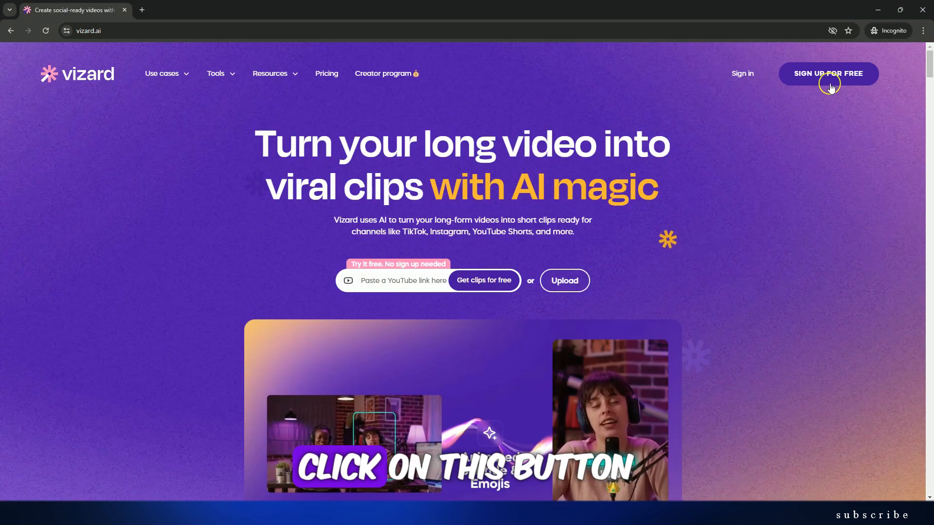
- Open the free sign-up from the Vizard homepage and drop a local video file onto the upload page
{"action": "left_click", "coordinate": [830, 77]}
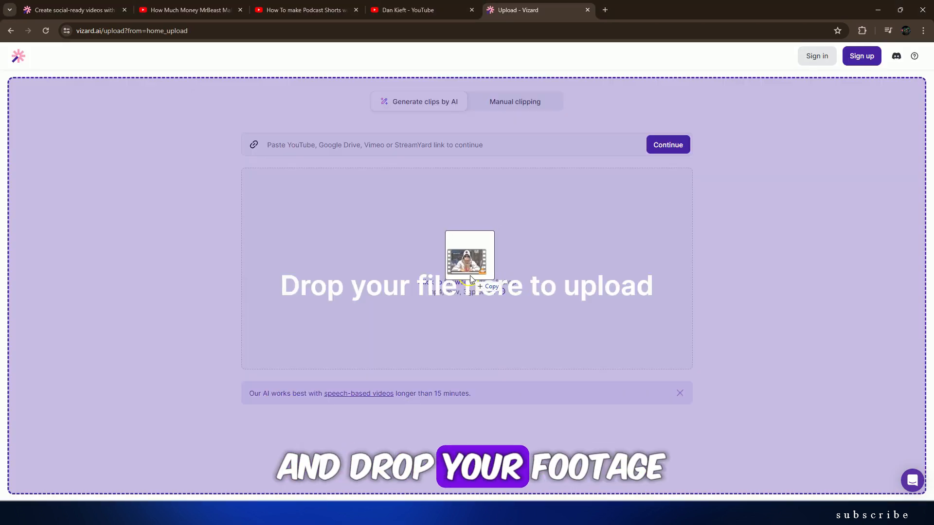
{"action": "left_click_drag", "start_coordinate": [470, 275], "coordinate": [471, 278]}
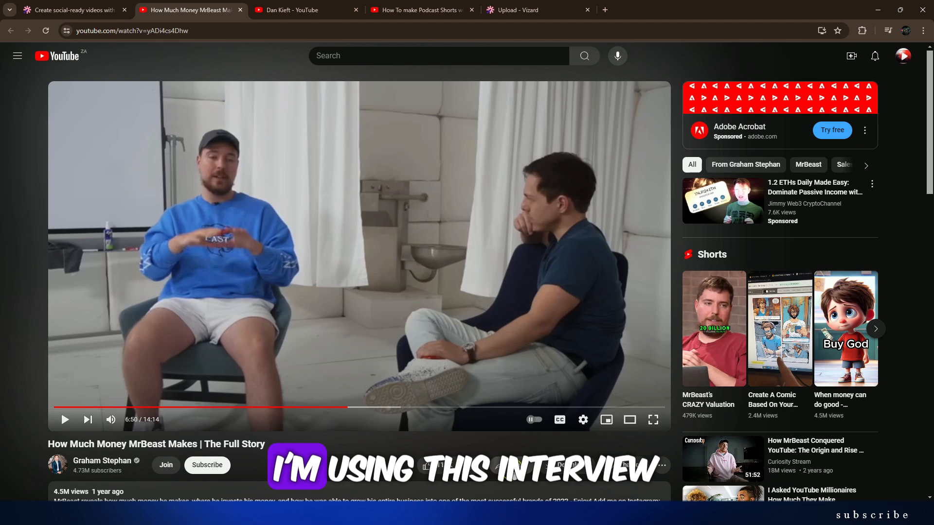
- Copy the share link of the YouTube video "How Much Money MrBeast Makes | The Full Story" and paste it as the Vizard upload source
{"action": "left_click", "coordinate": [508, 466]}
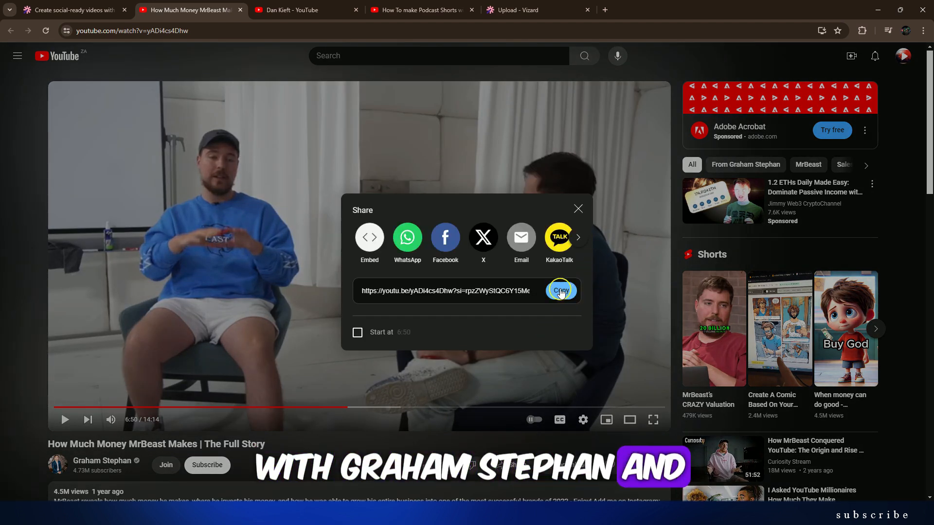
{"action": "left_click", "coordinate": [561, 291]}
{"action": "left_click", "coordinate": [18, 219]}
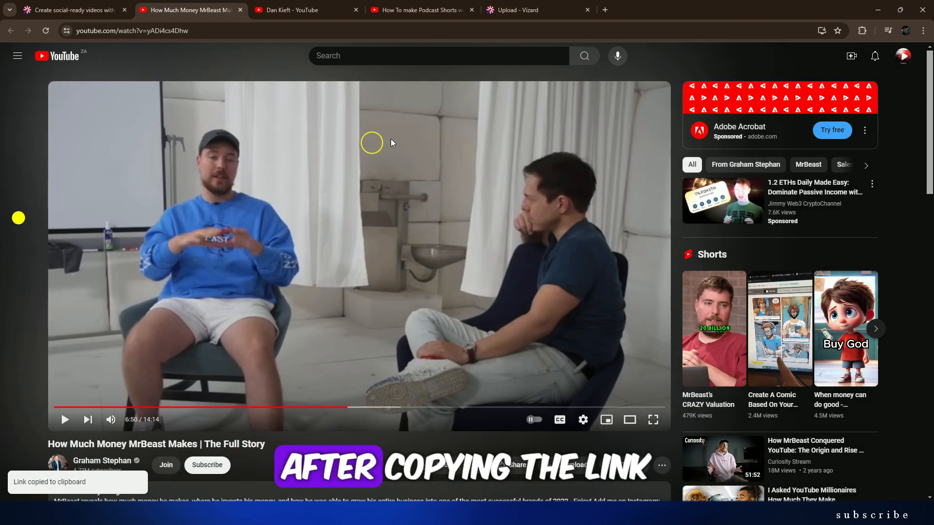
{"action": "left_click", "coordinate": [540, 10]}
{"action": "right_click", "coordinate": [361, 146]}
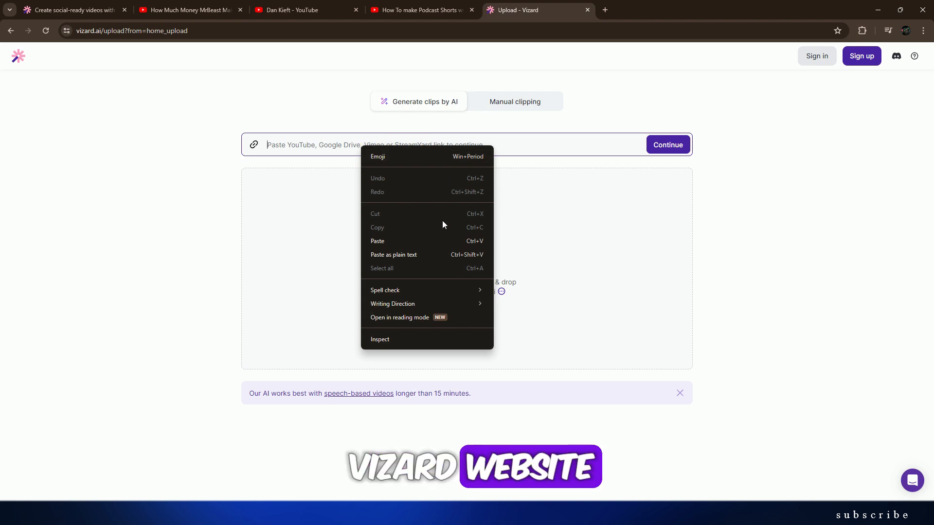
{"action": "left_click", "coordinate": [378, 241]}
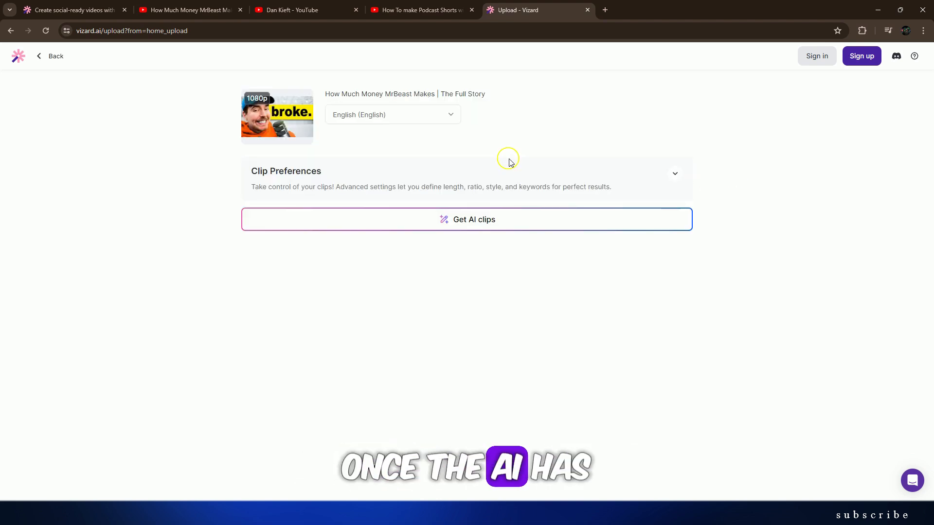
- Review the clip preferences for length, ratio and style, keeping Auto length and 9:16, and generate the AI clips
{"action": "left_click", "coordinate": [680, 178]}
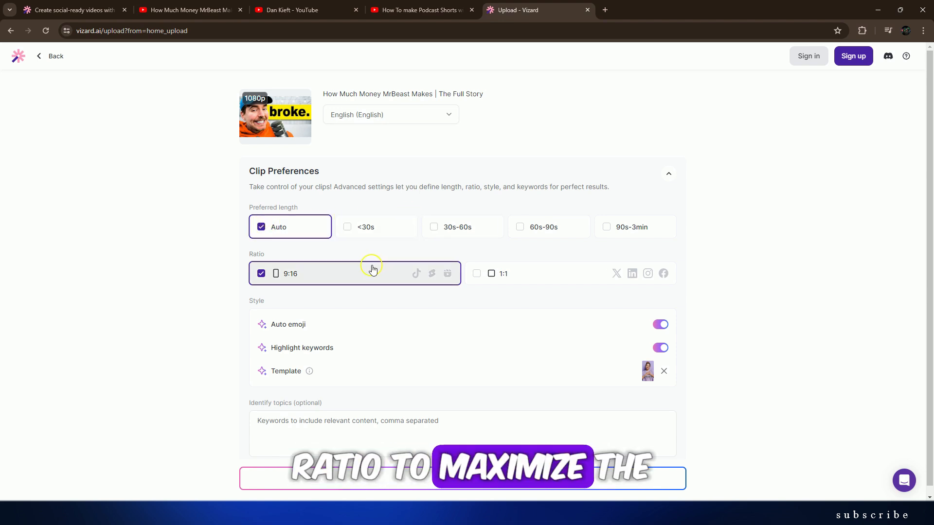
{"action": "scroll", "coordinate": [286, 319], "scroll_direction": "down", "scroll_amount": 1}
{"action": "mouse_move", "coordinate": [287, 325]}
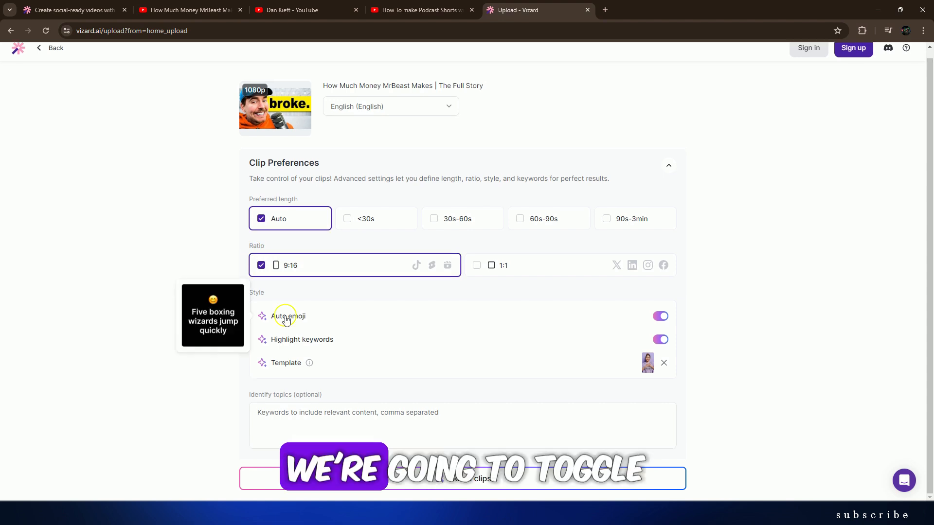
{"action": "mouse_move", "coordinate": [296, 345]}
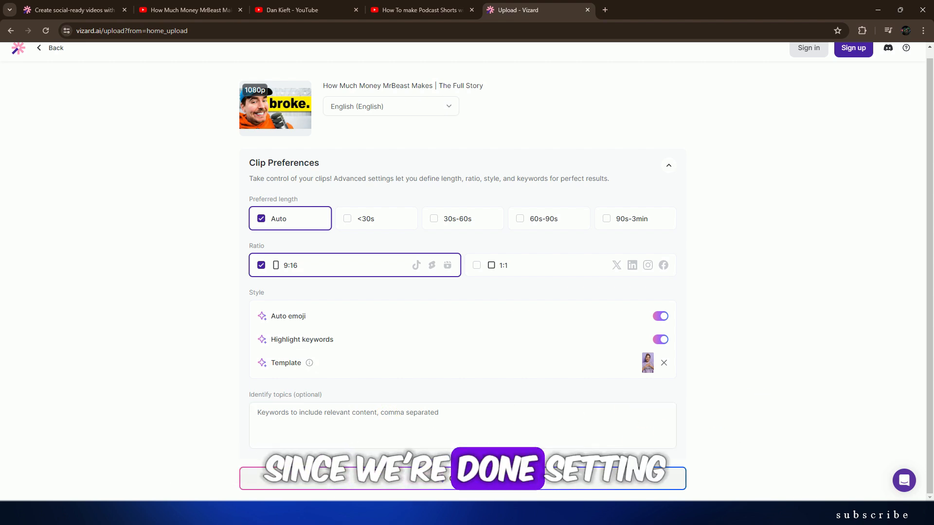
{"action": "left_click", "coordinate": [666, 162]}
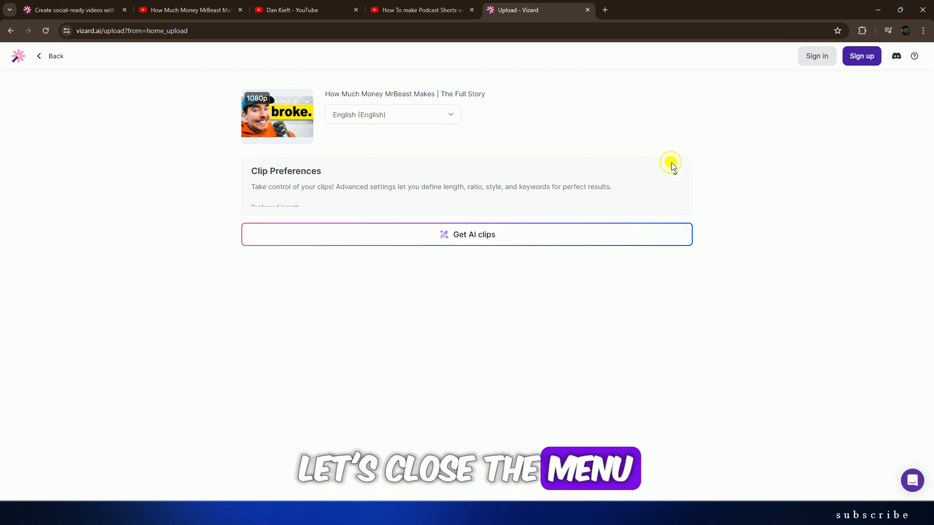
{"action": "left_click", "coordinate": [450, 223]}
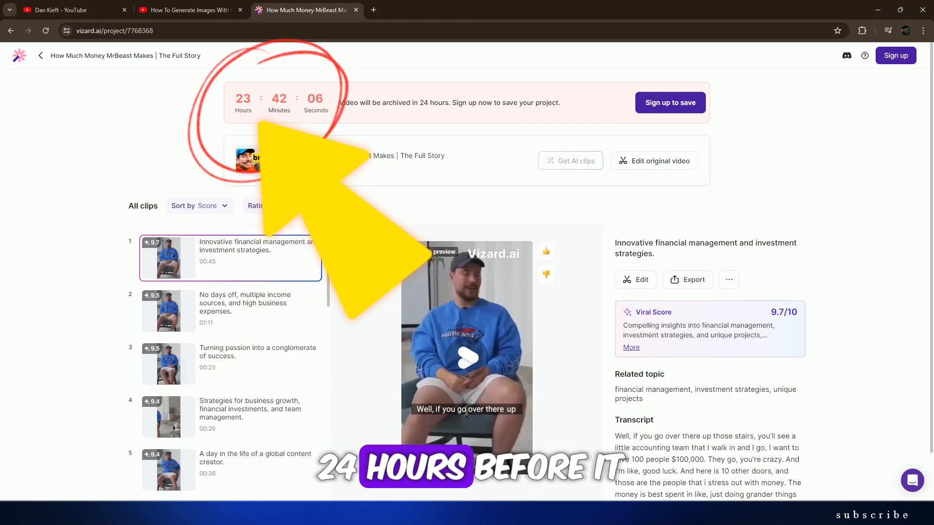
- Start the sign-up for saving the generated clip project
{"action": "scroll", "coordinate": [905, 225], "scroll_direction": "down", "scroll_amount": 1}
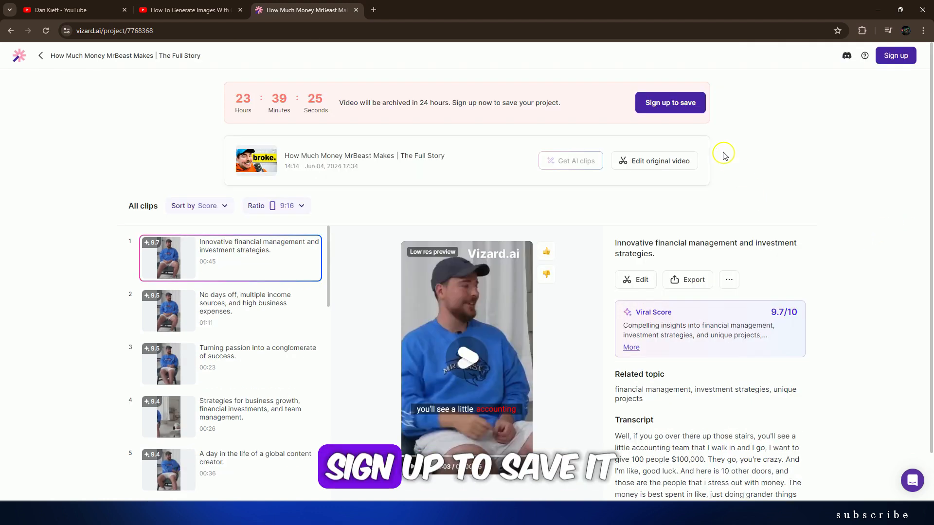
{"action": "left_click", "coordinate": [689, 105]}
{"action": "left_click", "coordinate": [501, 188]}
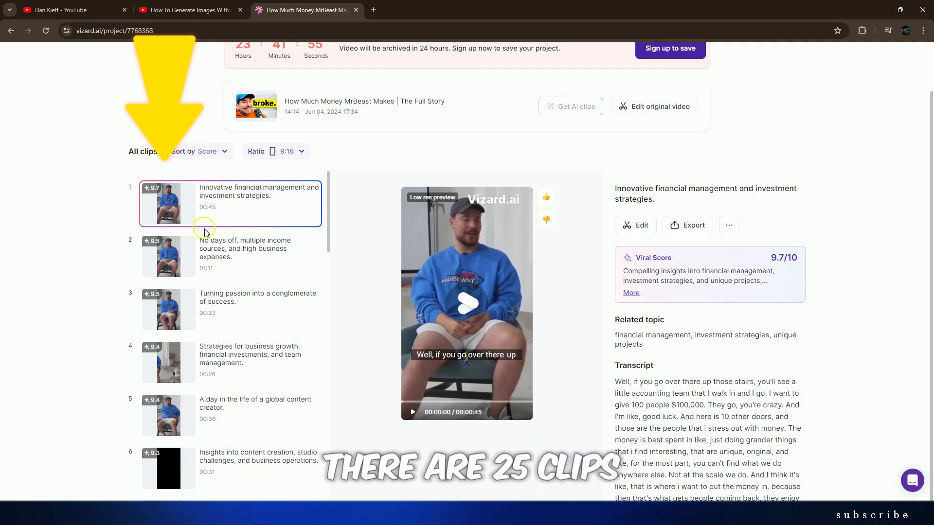
- Look through the list of generated clips, and examine the first clip's viral score, related topic and transcript
{"action": "scroll", "coordinate": [205, 233], "scroll_direction": "down", "scroll_amount": 7}
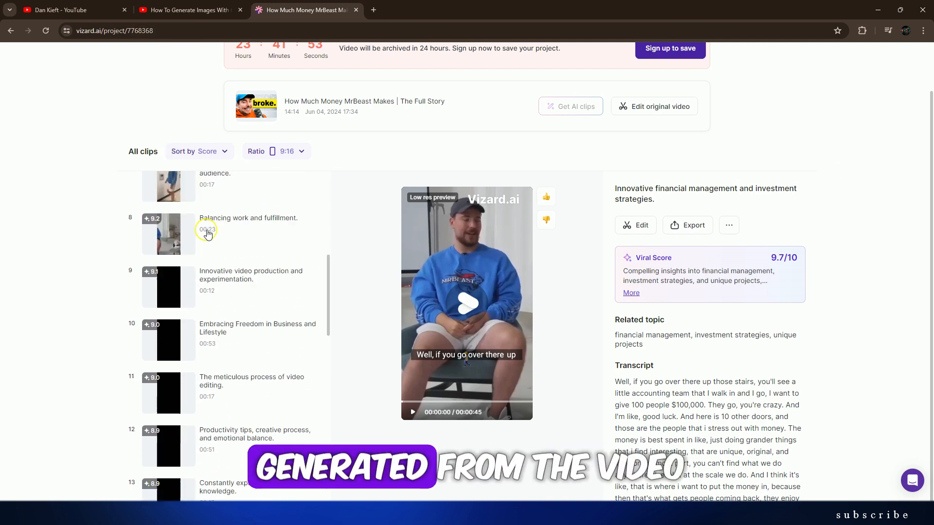
{"action": "scroll", "coordinate": [208, 233], "scroll_direction": "up", "scroll_amount": 10}
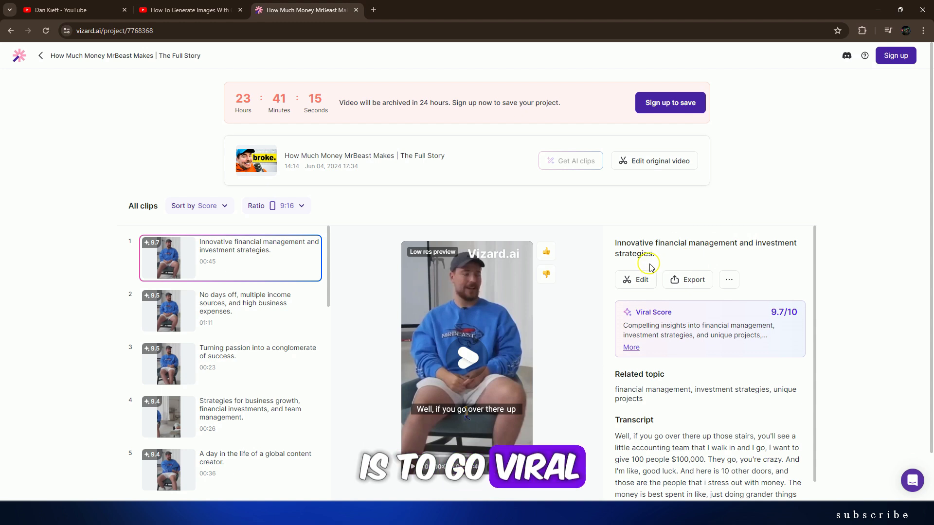
{"action": "scroll", "coordinate": [652, 268], "scroll_direction": "down", "scroll_amount": 2}
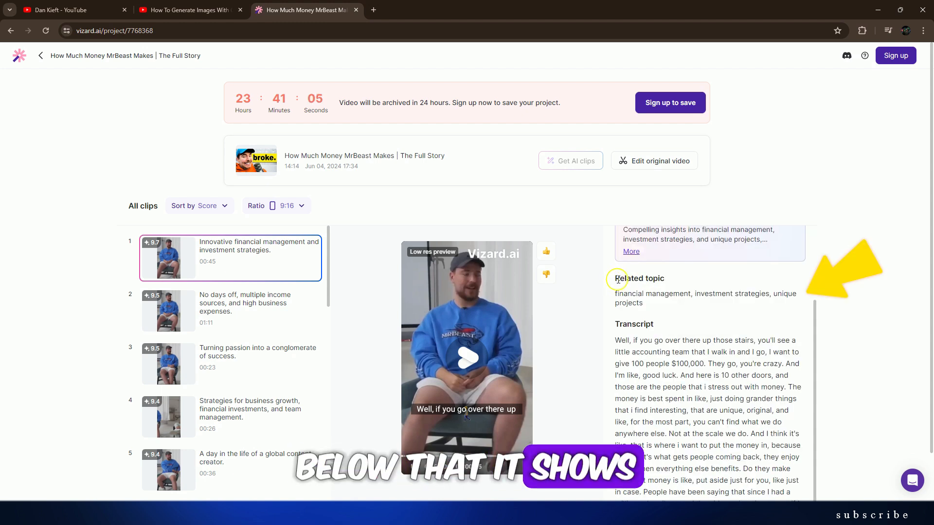
{"action": "left_click_drag", "start_coordinate": [615, 278], "coordinate": [644, 304]}
{"action": "left_click", "coordinate": [688, 325]}
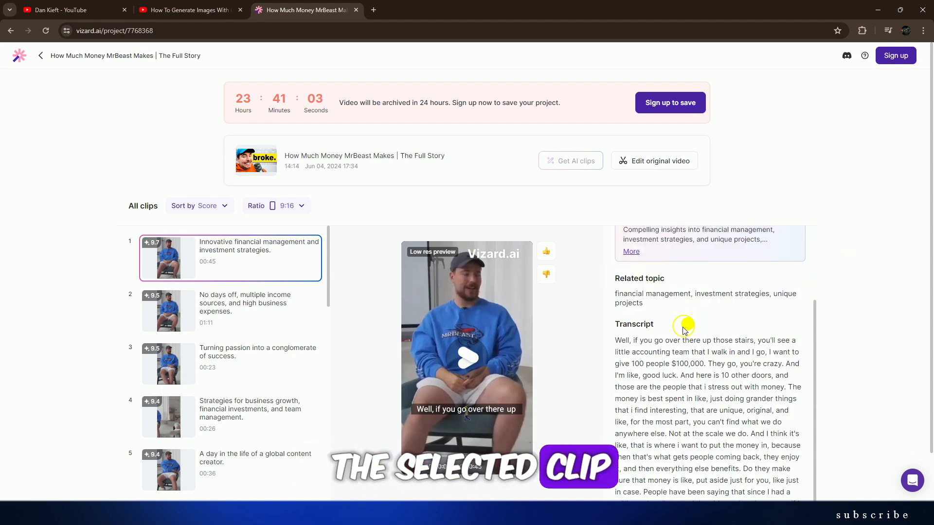
{"action": "left_click_drag", "start_coordinate": [661, 330], "coordinate": [735, 400]}
{"action": "left_click", "coordinate": [712, 364]}
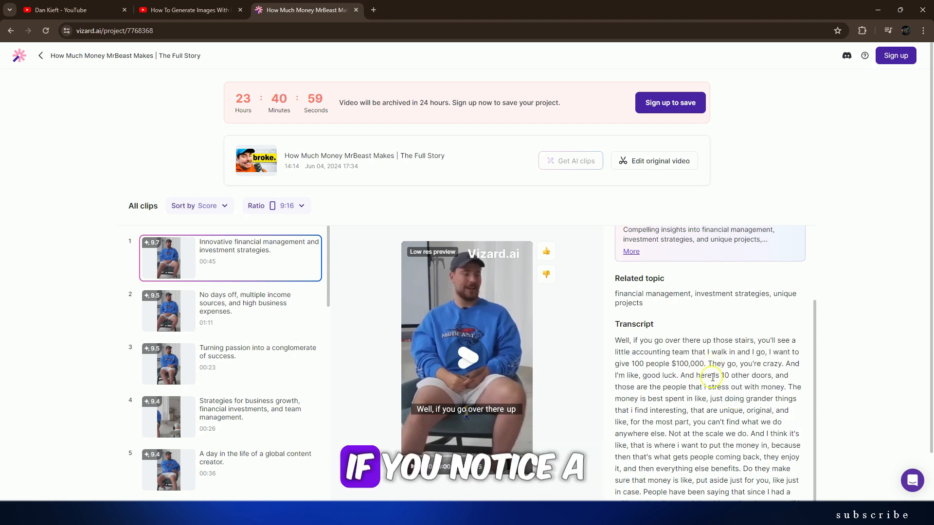
- Open the word "been" in the first clip's transcript for editing, and leave the edit without entering anything
{"action": "scroll", "coordinate": [750, 389], "scroll_direction": "down", "scroll_amount": 1}
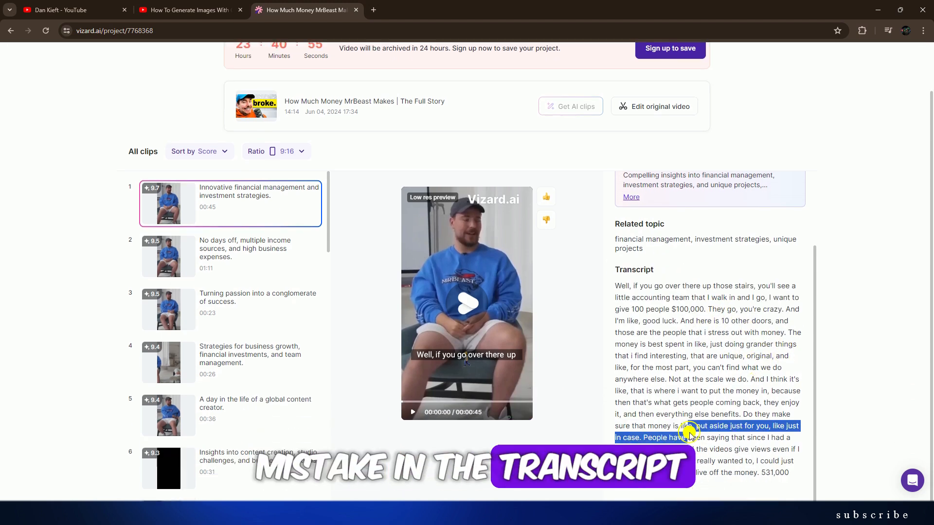
{"action": "double_click", "coordinate": [698, 437]}
{"action": "left_click", "coordinate": [701, 437]}
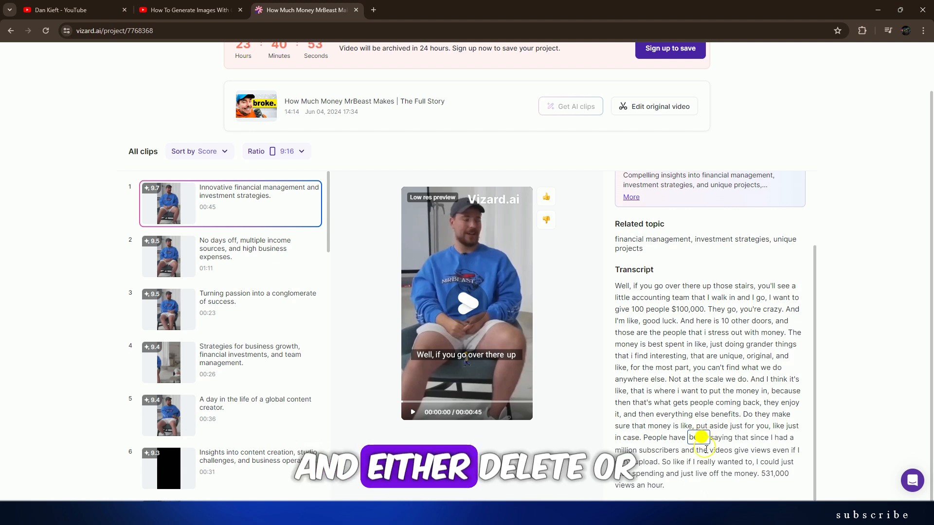
{"action": "left_click", "coordinate": [708, 355]}
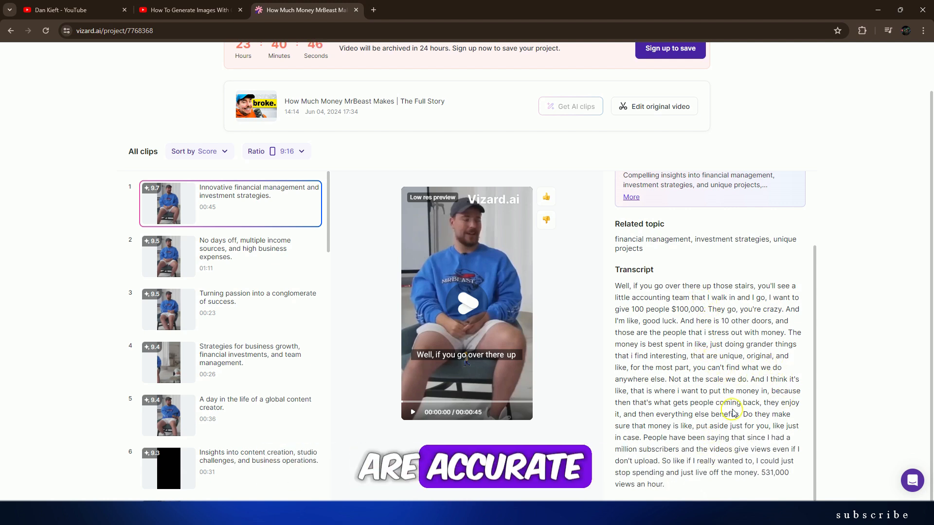
- Play the preview of the first generated clip and pause it
{"action": "left_click", "coordinate": [452, 335]}
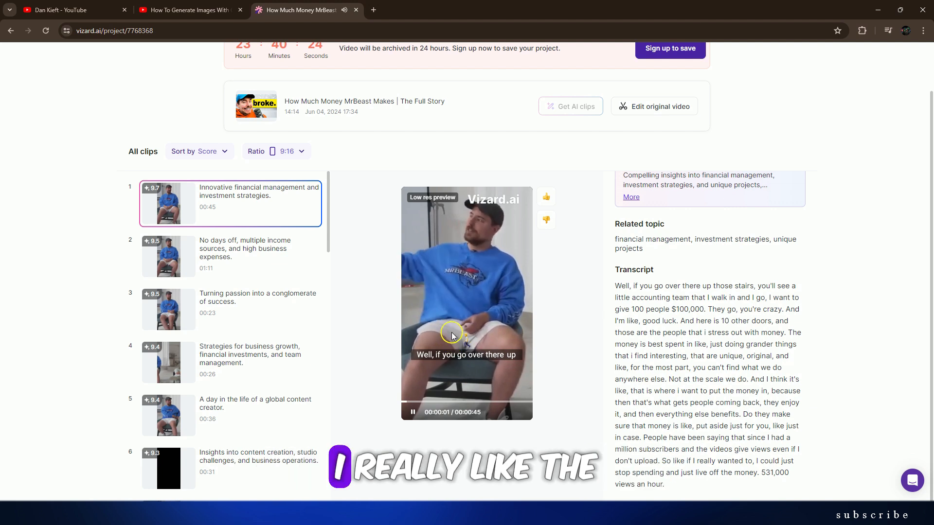
{"action": "left_click", "coordinate": [480, 313]}
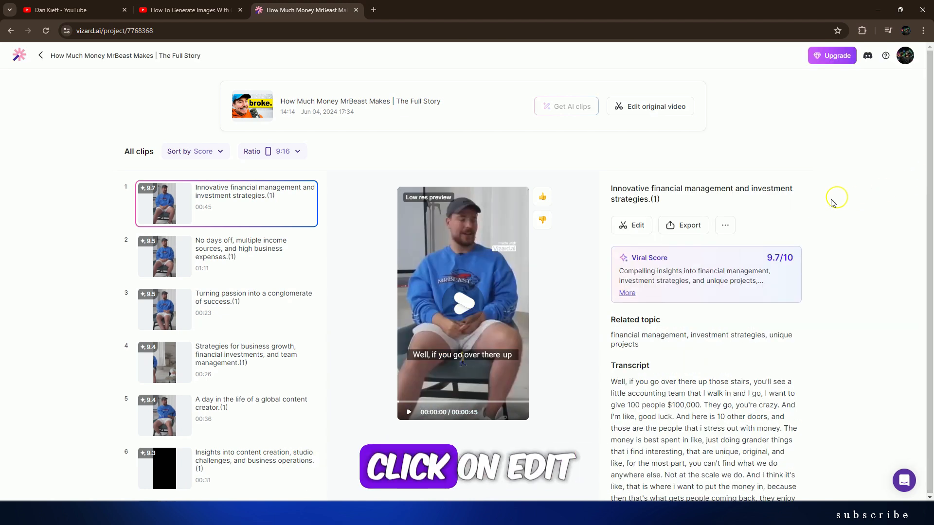
- Open the first generated clip in the editor, play it, and replay it from the word "Well" before pausing
{"action": "left_click", "coordinate": [641, 228]}
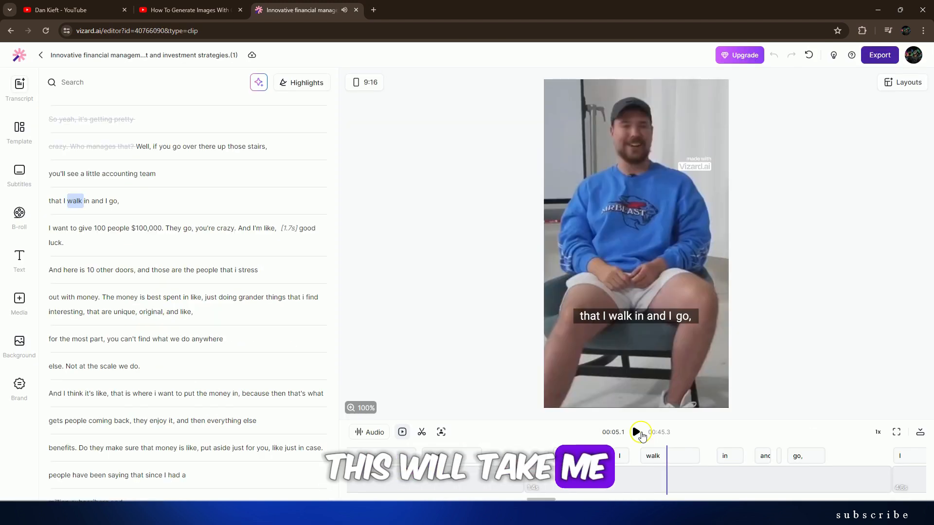
{"action": "left_click", "coordinate": [636, 432]}
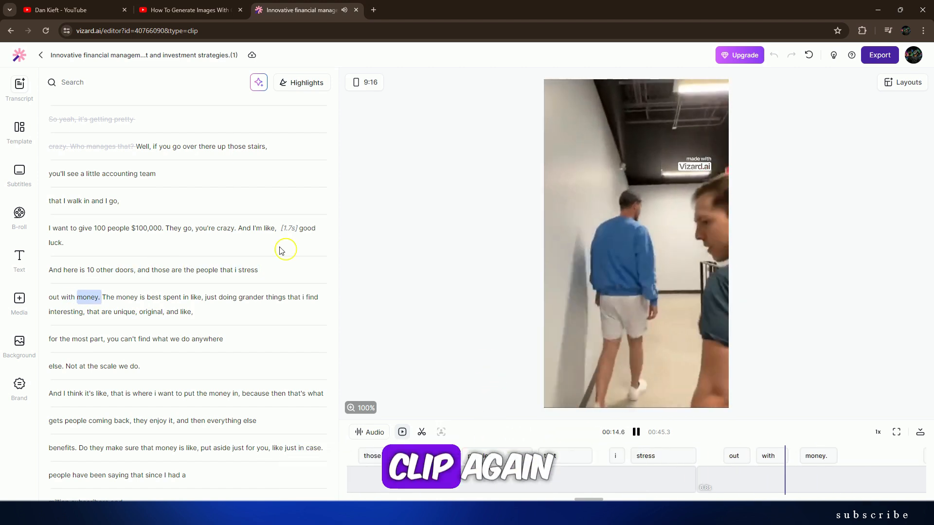
{"action": "left_click", "coordinate": [147, 147]}
{"action": "left_click", "coordinate": [147, 148]}
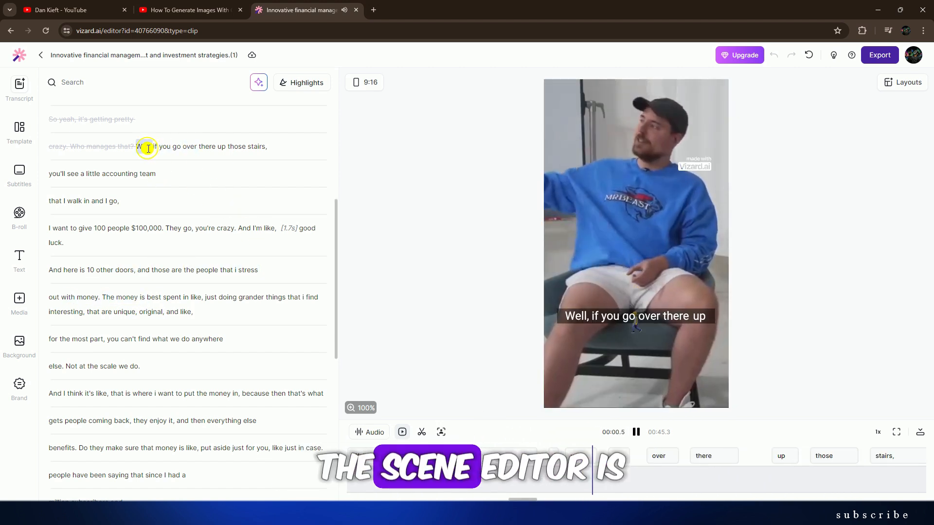
{"action": "left_click", "coordinate": [636, 431]}
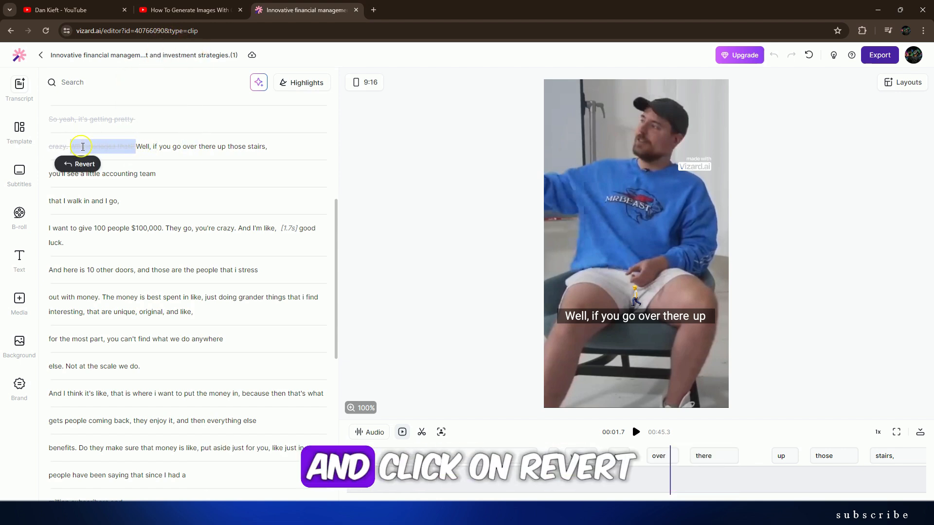
- Restore the cut phrase "Who manages that?" and delete the transcript from "Not at the scale we do." through "views an hour."
{"action": "left_click", "coordinate": [83, 165]}
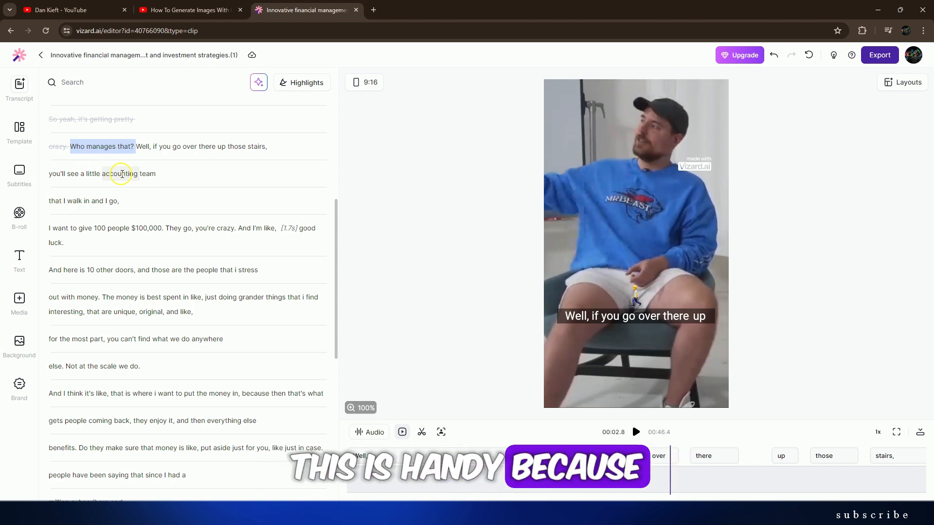
{"action": "scroll", "coordinate": [190, 243], "scroll_direction": "down", "scroll_amount": 3}
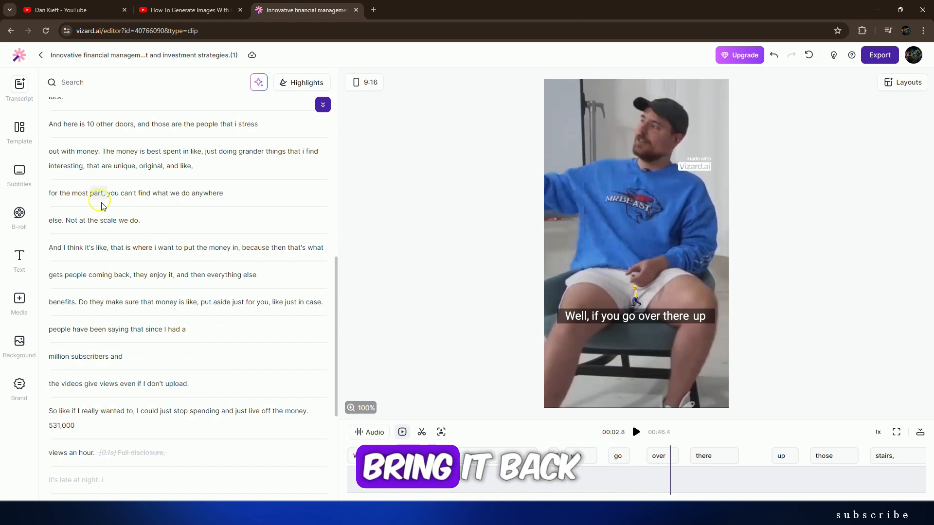
{"action": "left_click_drag", "start_coordinate": [67, 220], "coordinate": [98, 454]}
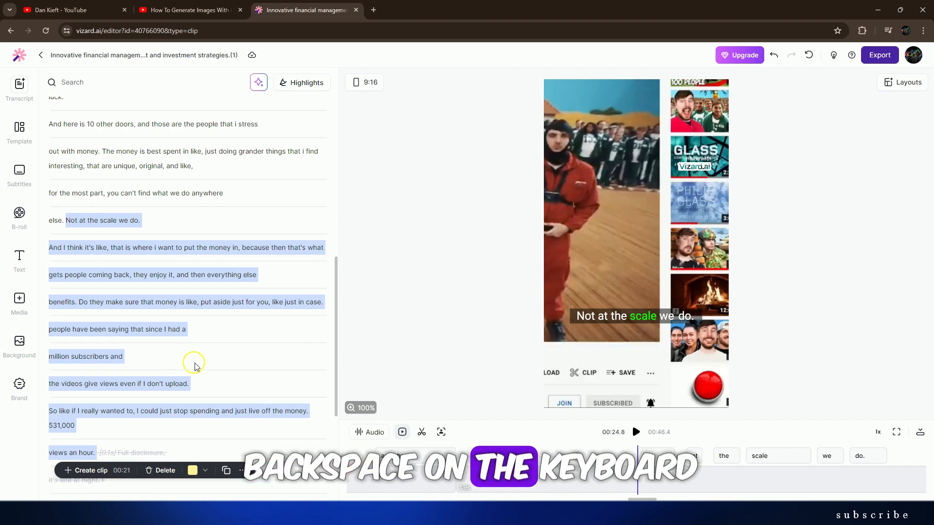
{"action": "key", "text": "BackSpace"}
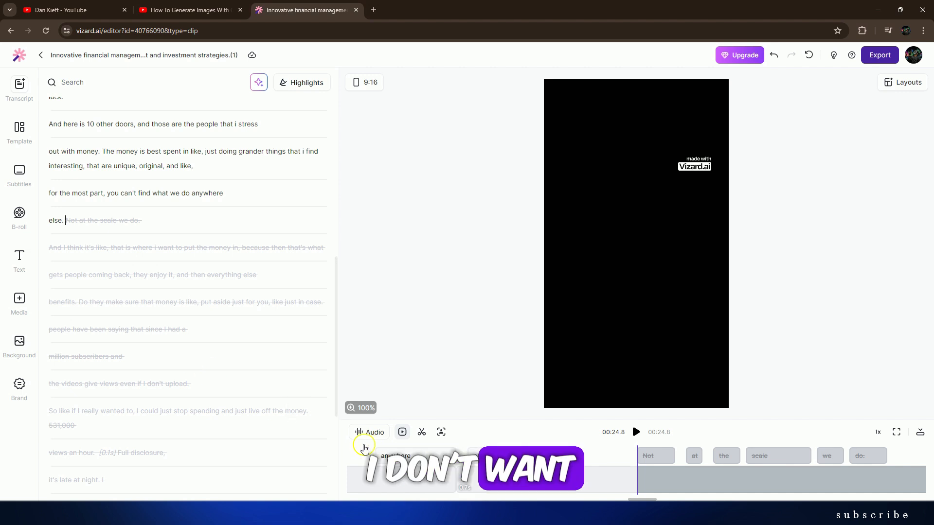
- Apply the split-screen template that stacks the two speakers, and play the clip to check the layout
{"action": "left_click", "coordinate": [24, 131]}
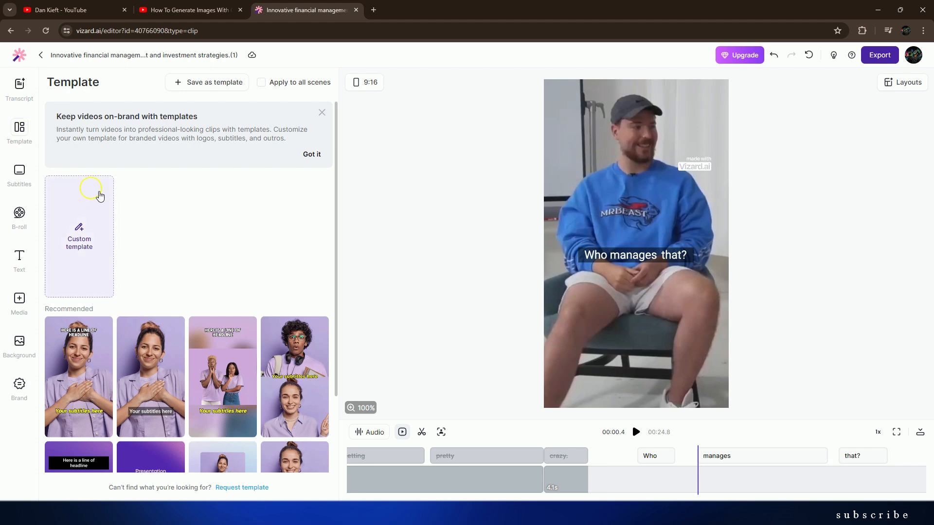
{"action": "scroll", "coordinate": [301, 291], "scroll_direction": "down", "scroll_amount": 2}
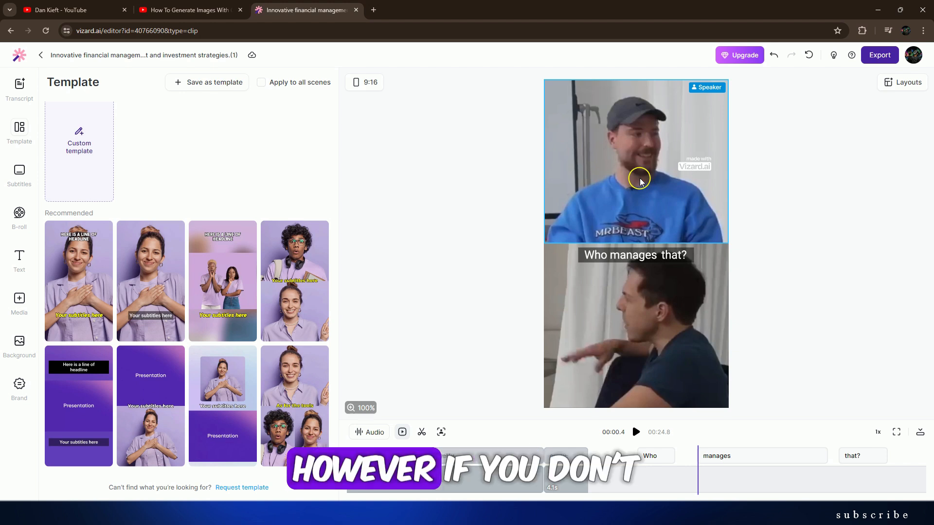
{"action": "left_click", "coordinate": [636, 433]}
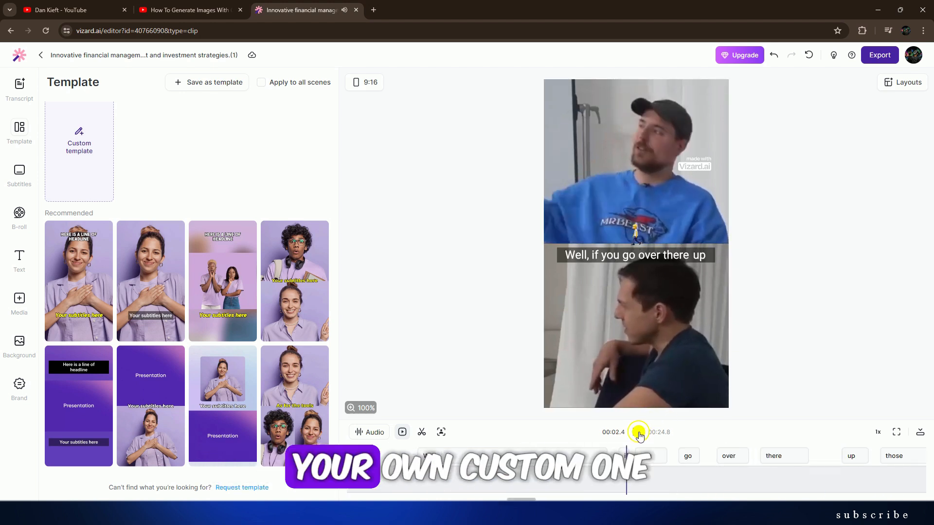
{"action": "left_click", "coordinate": [638, 433]}
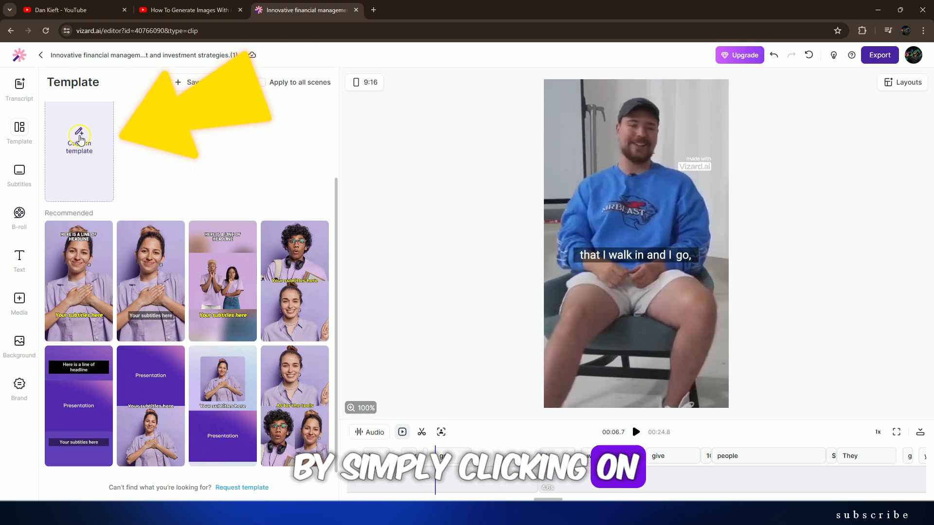
{"action": "left_click", "coordinate": [80, 140]}
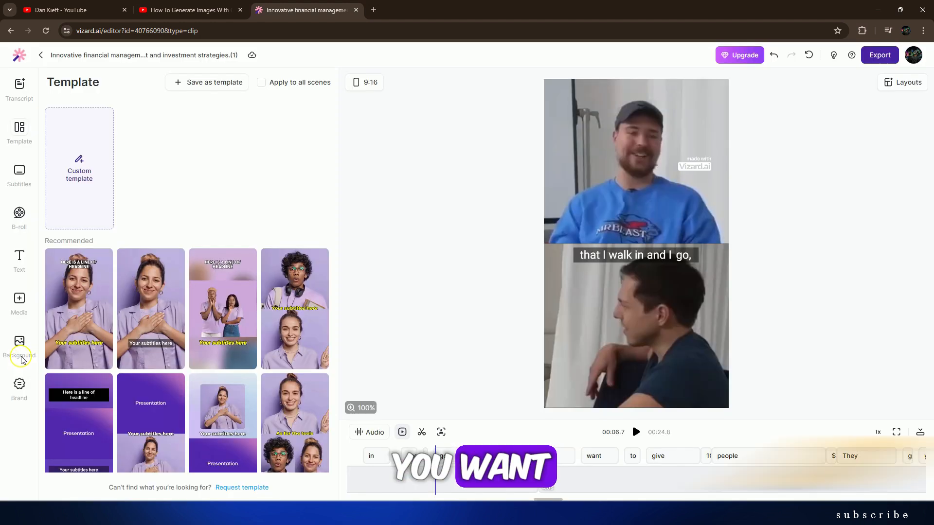
- Shrink the lower speaker's video and set the blurred-video image as the background for all scenes
{"action": "left_click", "coordinate": [20, 346]}
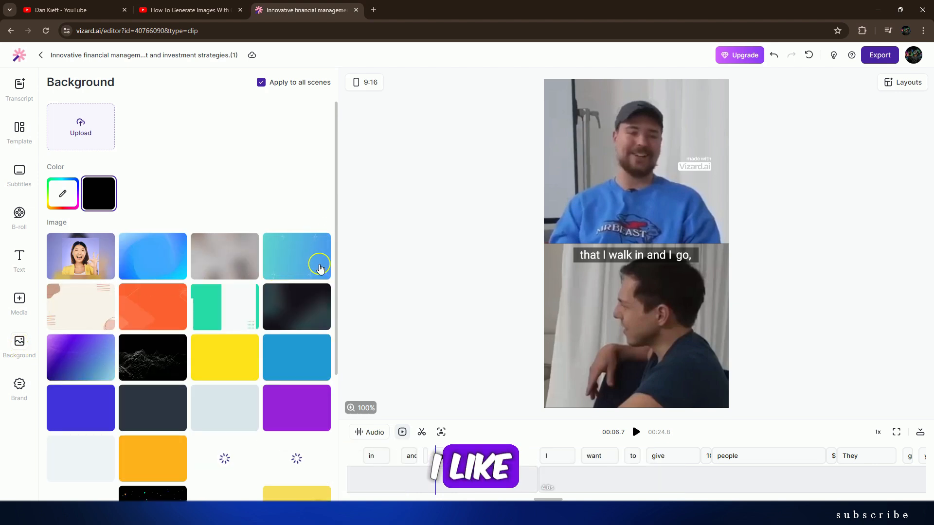
{"action": "left_click", "coordinate": [303, 250]}
{"action": "left_click_drag", "start_coordinate": [726, 242], "coordinate": [717, 210]}
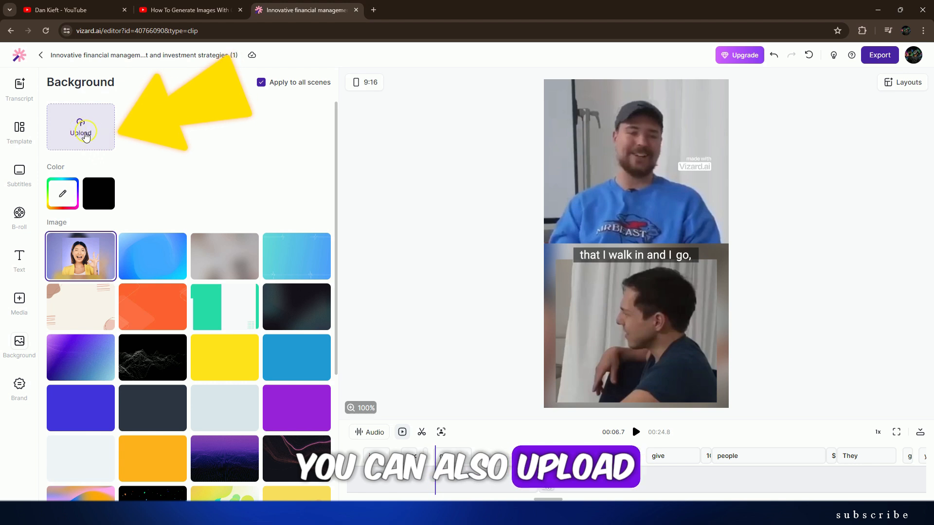
- Add the yellow italic headline "Mr Beast has no money!" to all scenes, narrow its text box, and centre it at the frame's upper edge
{"action": "left_click", "coordinate": [18, 258]}
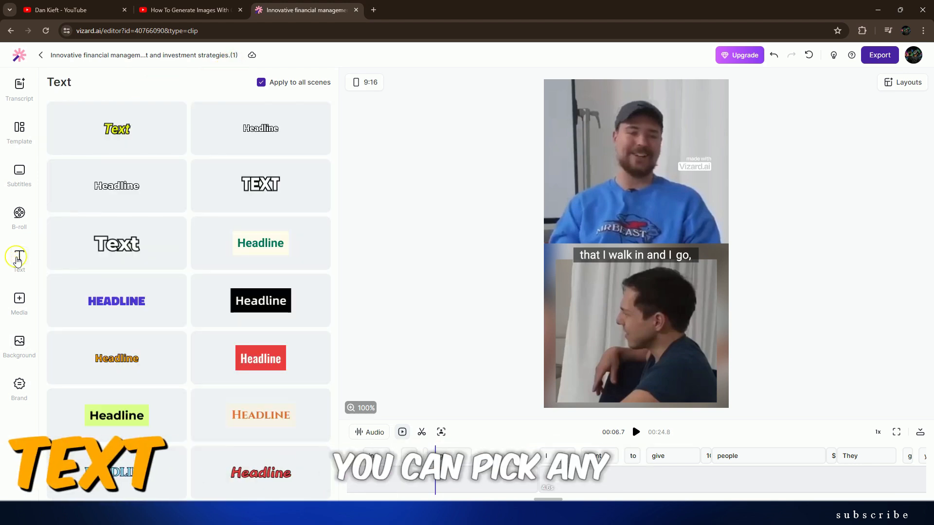
{"action": "left_click", "coordinate": [88, 236]}
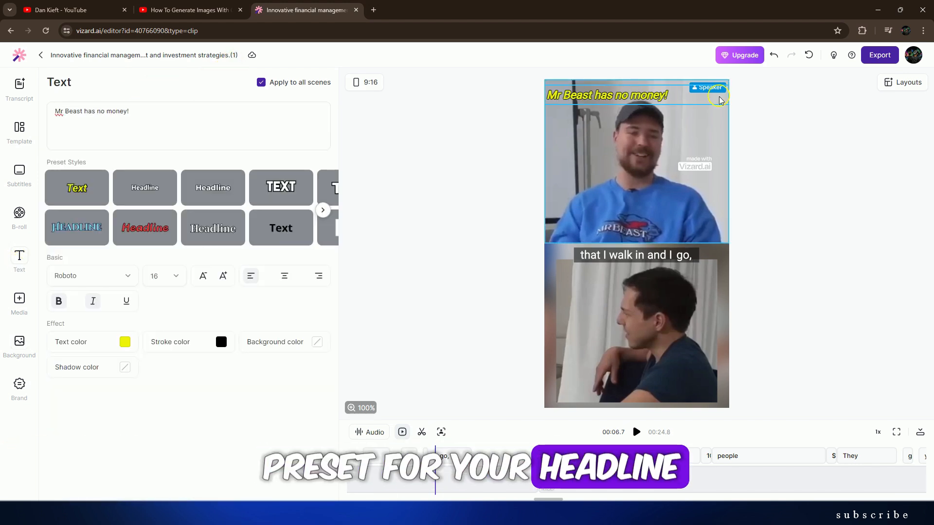
{"action": "left_click_drag", "start_coordinate": [730, 105], "coordinate": [676, 105]}
{"action": "left_click_drag", "start_coordinate": [624, 105], "coordinate": [650, 90]}
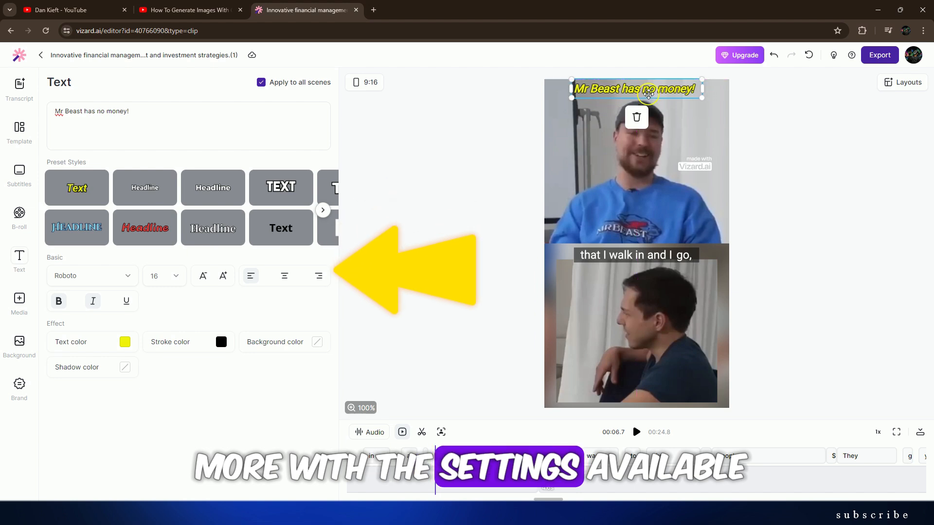
{"action": "left_click", "coordinate": [281, 188]}
{"action": "left_click", "coordinate": [324, 211]}
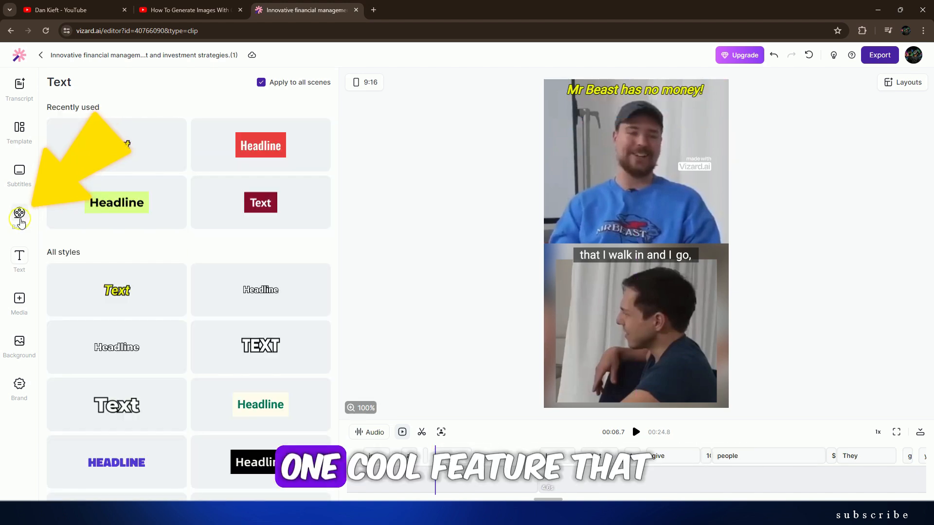
- Generate AI B-rolls for the clip, preview them, and add one more B-roll to the line "Who manages that?"
{"action": "left_click", "coordinate": [19, 217]}
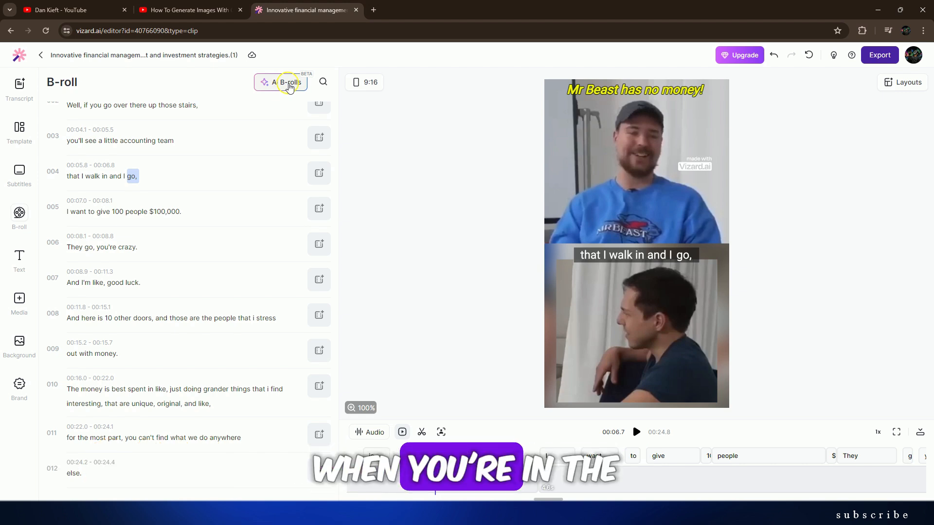
{"action": "left_click", "coordinate": [288, 83]}
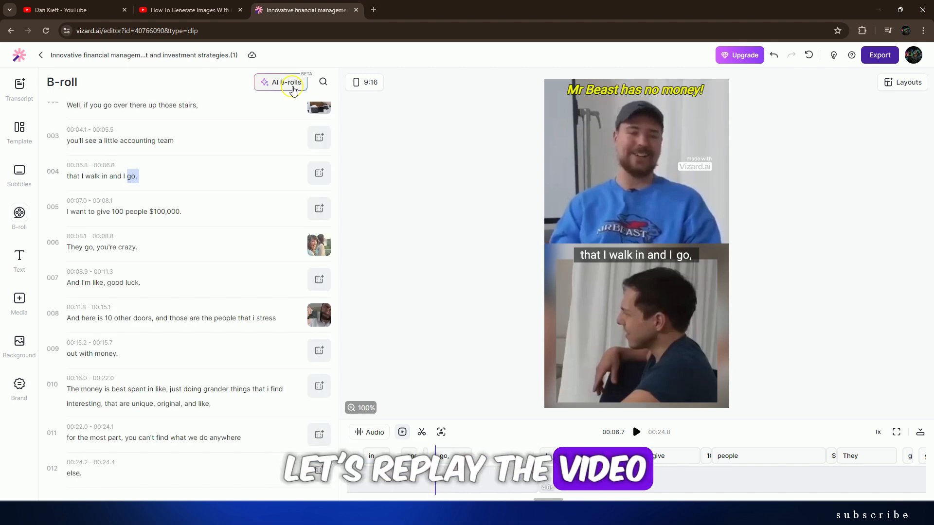
{"action": "left_click", "coordinate": [636, 432]}
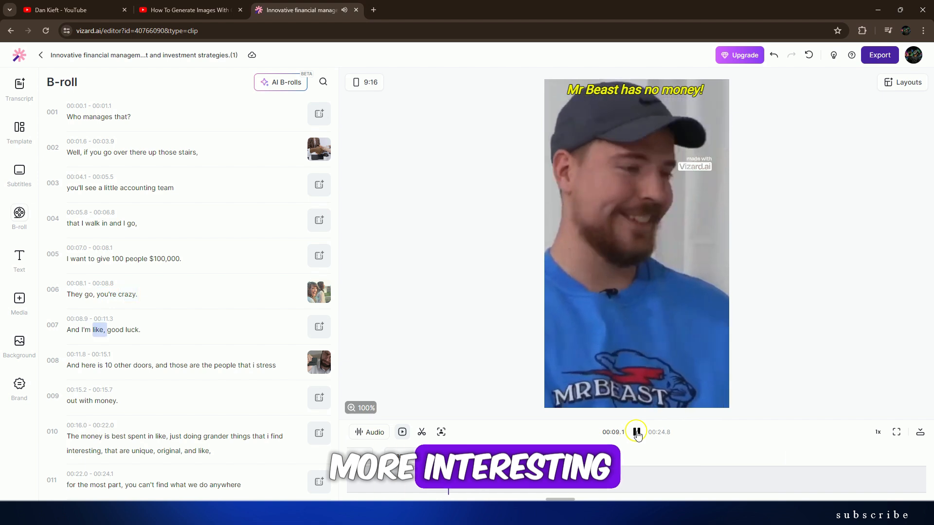
{"action": "left_click", "coordinate": [636, 431]}
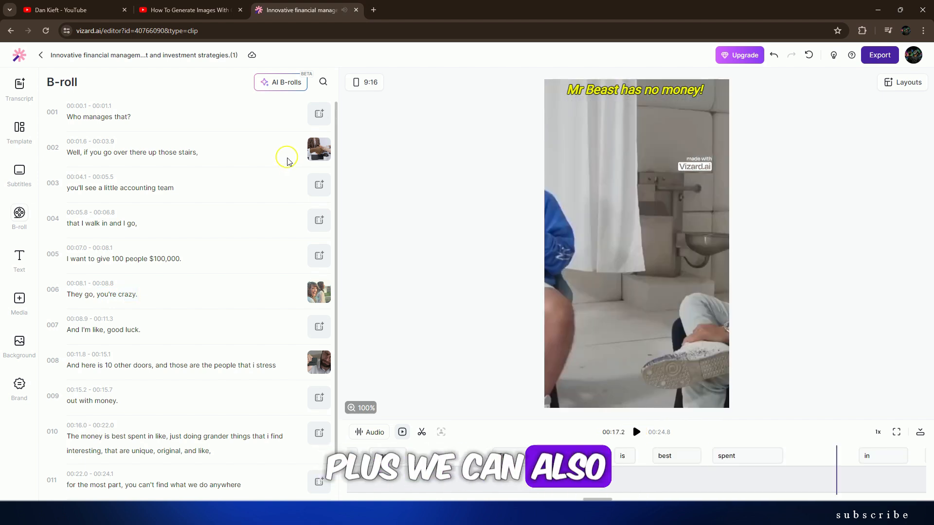
{"action": "left_click", "coordinate": [319, 114]}
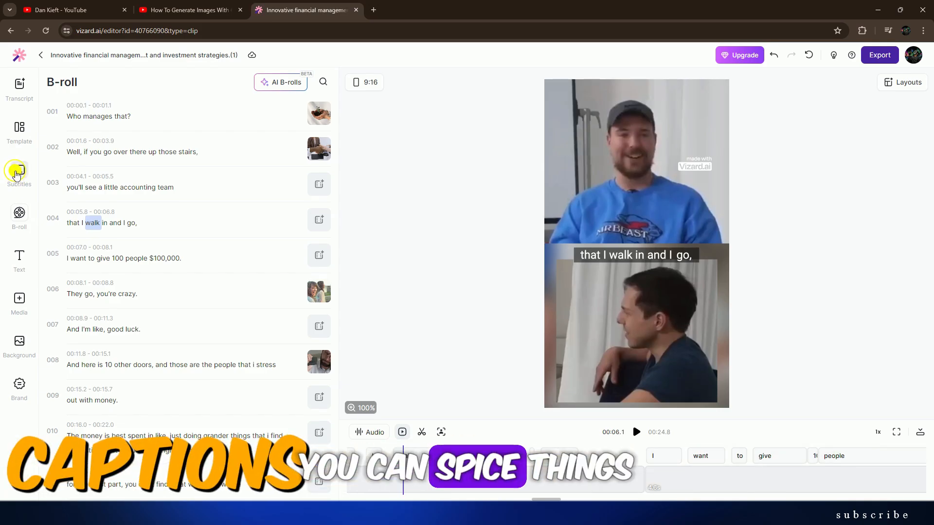
- Apply the white-and-yellow "Five Boxing" font combination to the subtitles in all scenes and move them to the lower part of the frame
{"action": "left_click", "coordinate": [17, 175]}
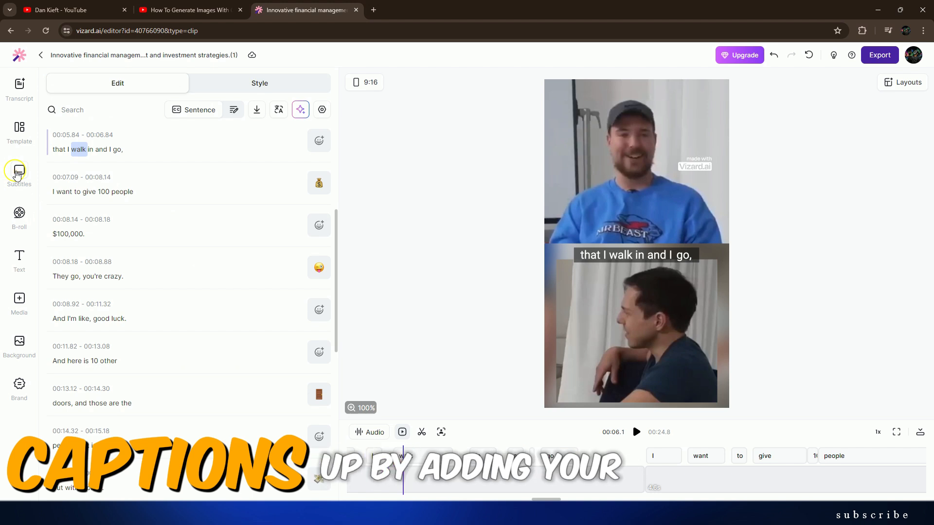
{"action": "scroll", "coordinate": [320, 223], "scroll_direction": "down", "scroll_amount": 3}
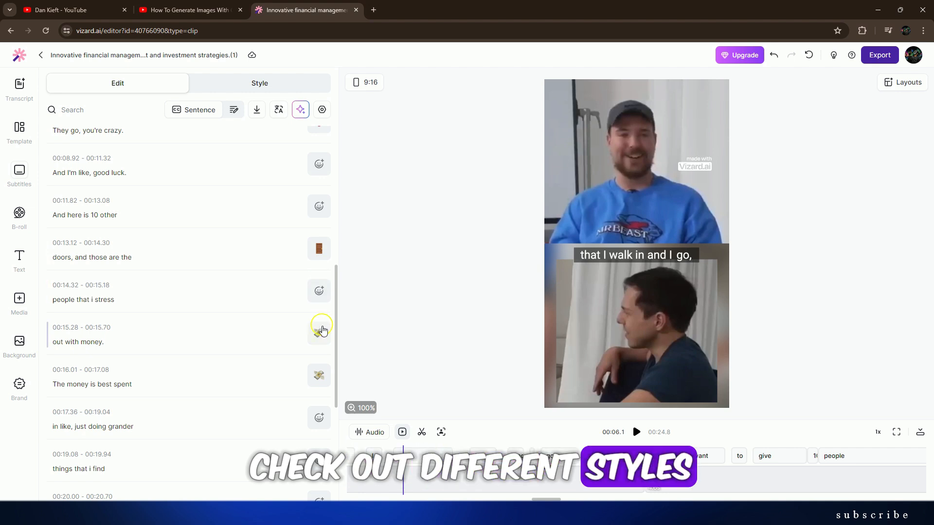
{"action": "scroll", "coordinate": [322, 360], "scroll_direction": "down", "scroll_amount": 5}
{"action": "scroll", "coordinate": [322, 358], "scroll_direction": "up", "scroll_amount": 12}
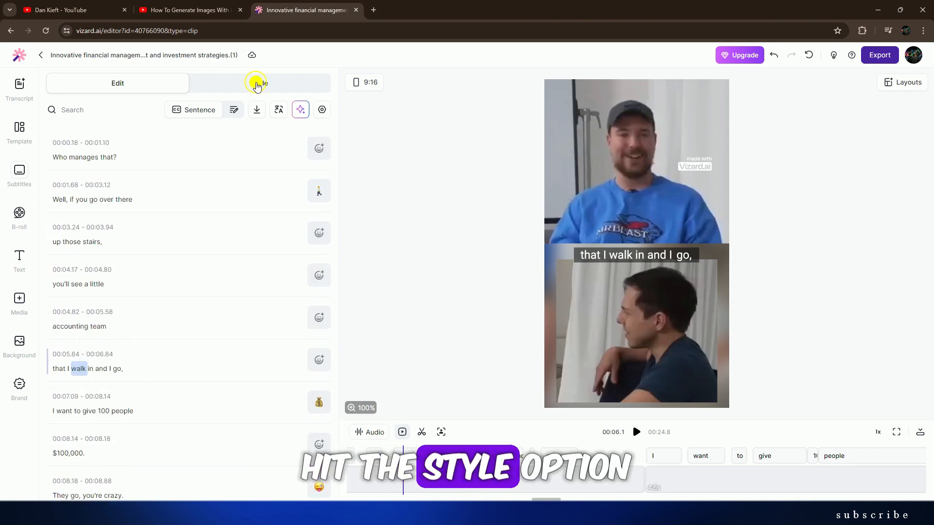
{"action": "left_click", "coordinate": [256, 85]}
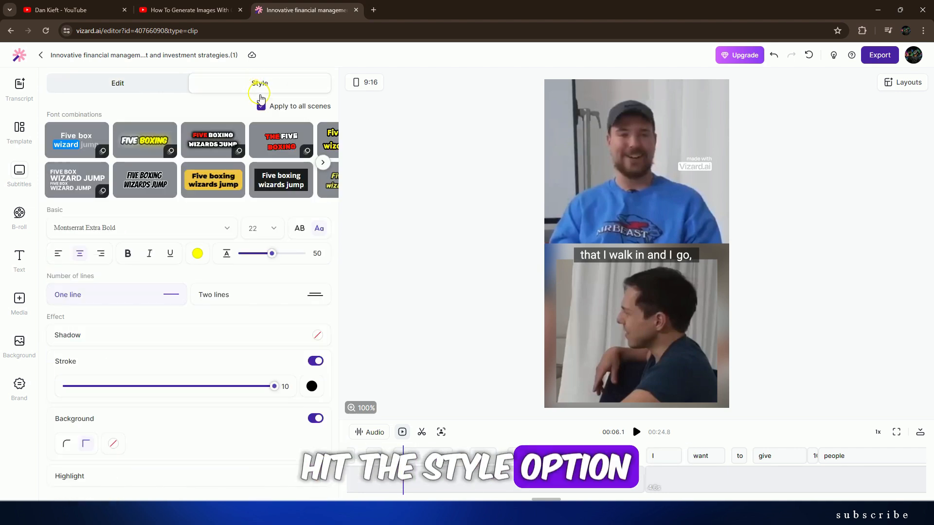
{"action": "left_click", "coordinate": [148, 135]}
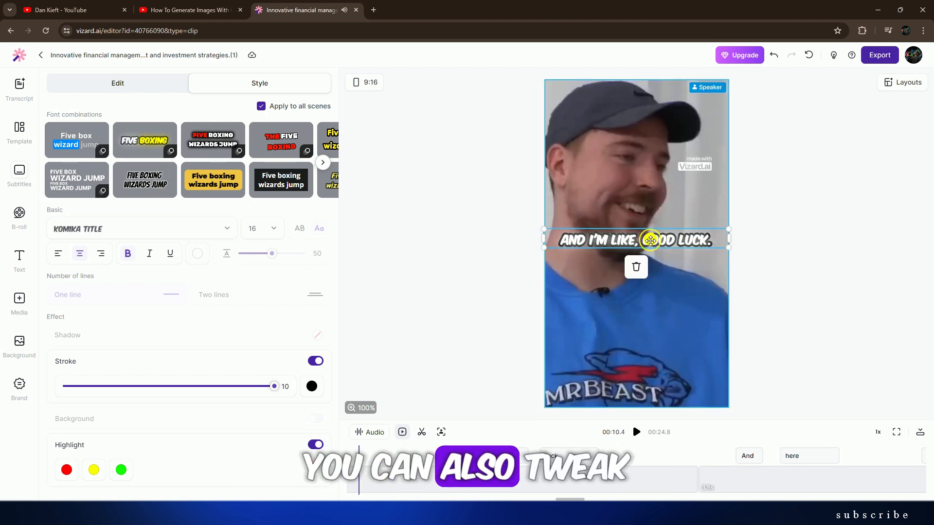
{"action": "left_click_drag", "start_coordinate": [648, 244], "coordinate": [650, 342]}
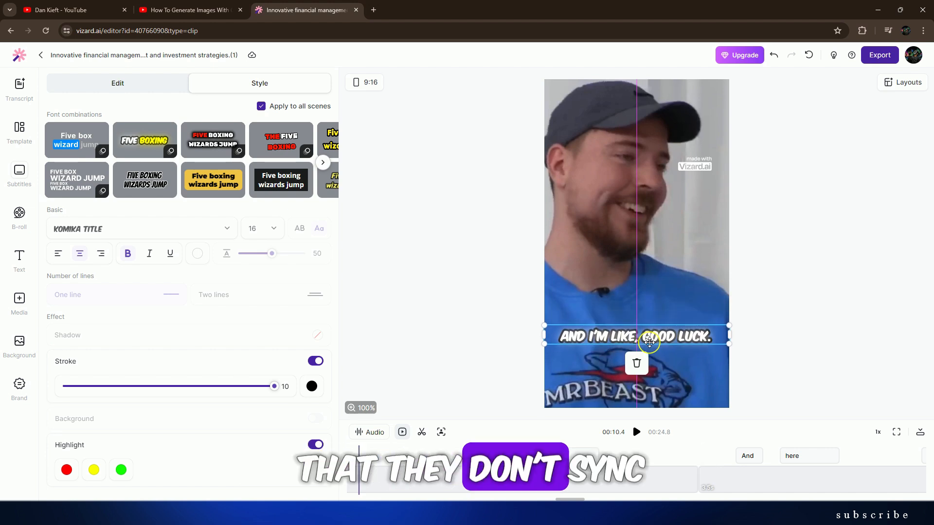
{"action": "left_click", "coordinate": [637, 432]}
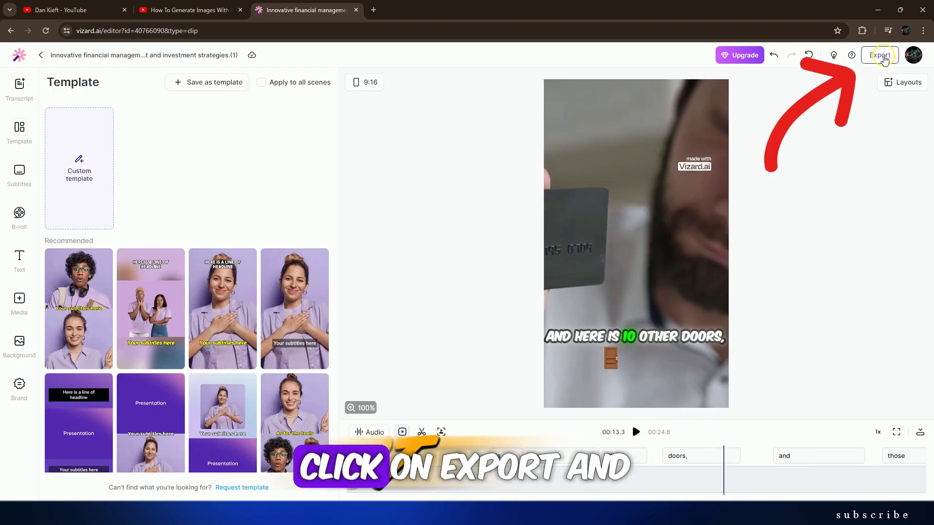
- Export the clip at 720p resolution after checking the available quality options
{"action": "left_click", "coordinate": [880, 55]}
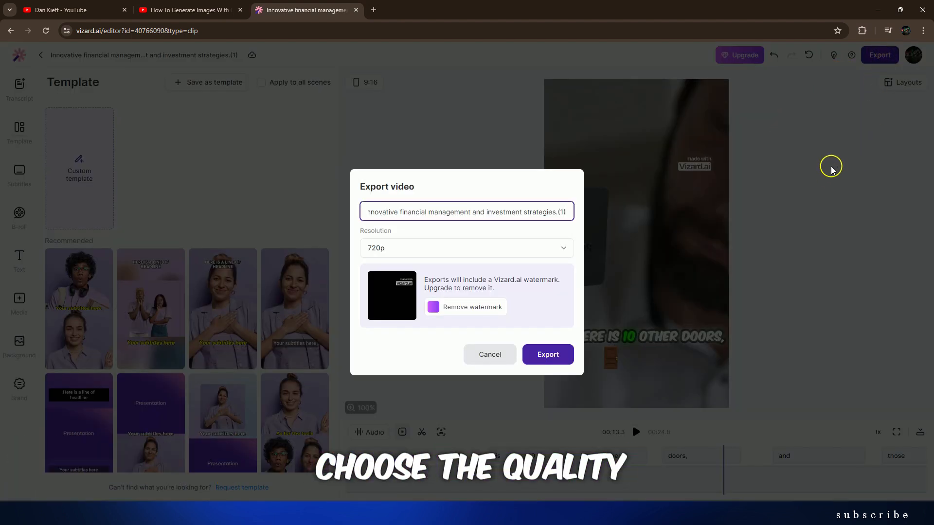
{"action": "left_click", "coordinate": [561, 250]}
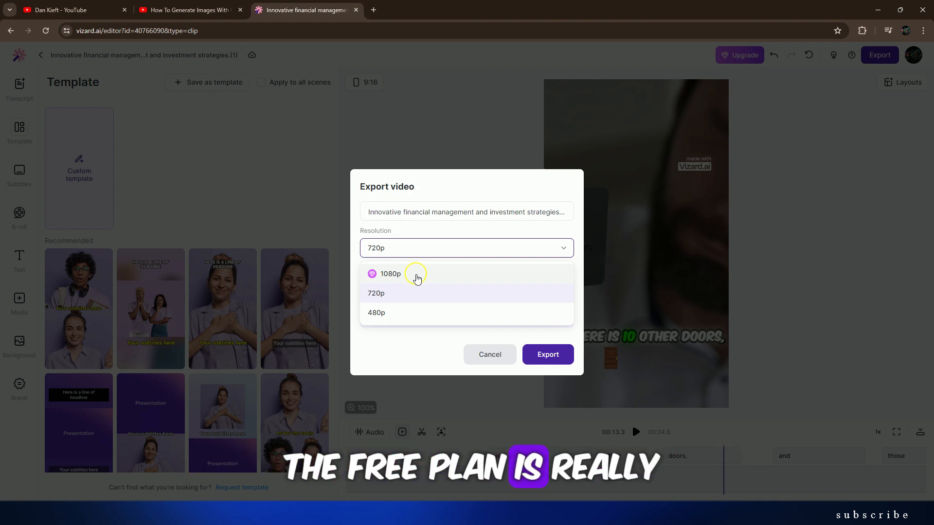
{"action": "left_click", "coordinate": [490, 248]}
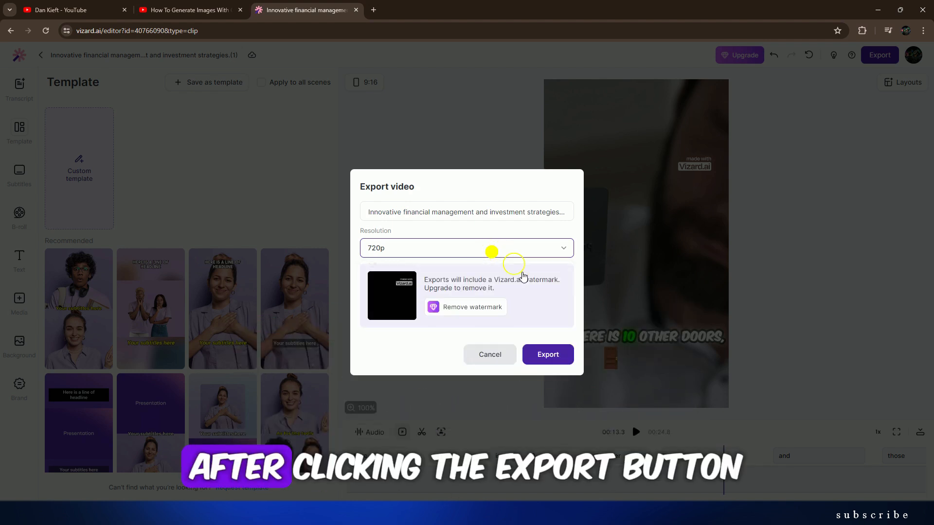
{"action": "left_click", "coordinate": [549, 355]}
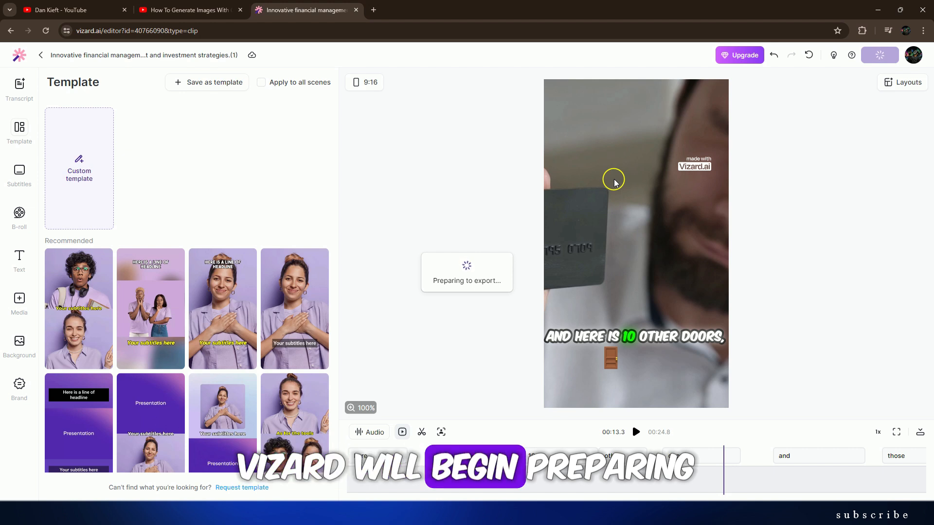
- Open the export progress page of the queued clip and exit the clip editor to the project's clip overview
{"action": "right_click", "coordinate": [742, 57]}
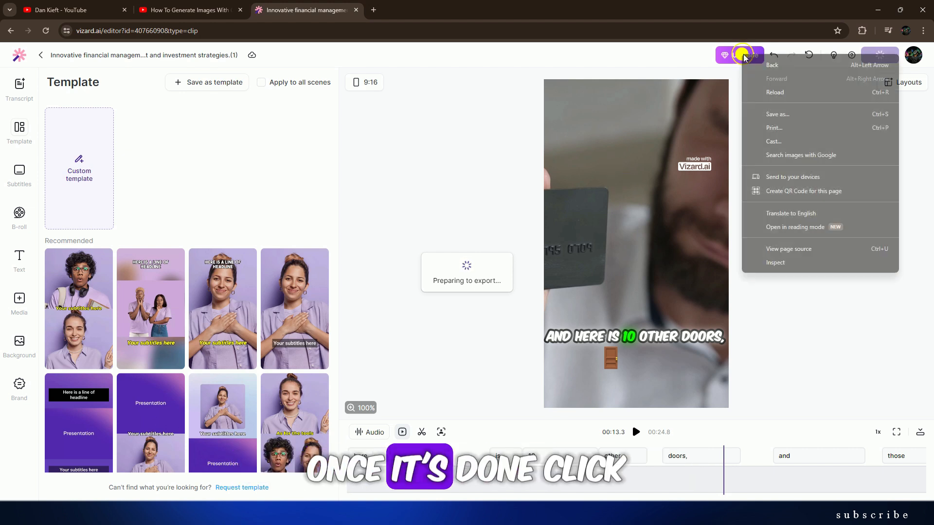
{"action": "left_click", "coordinate": [436, 152]}
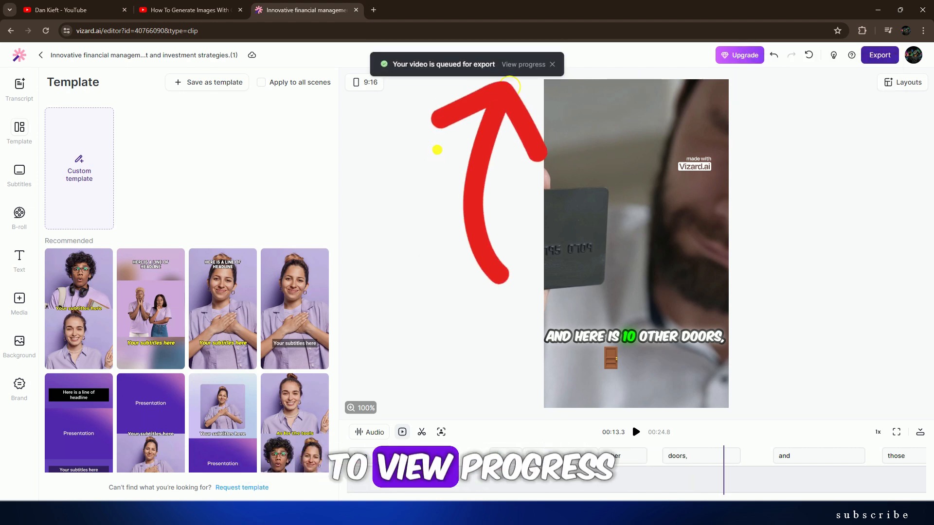
{"action": "left_click", "coordinate": [522, 65]}
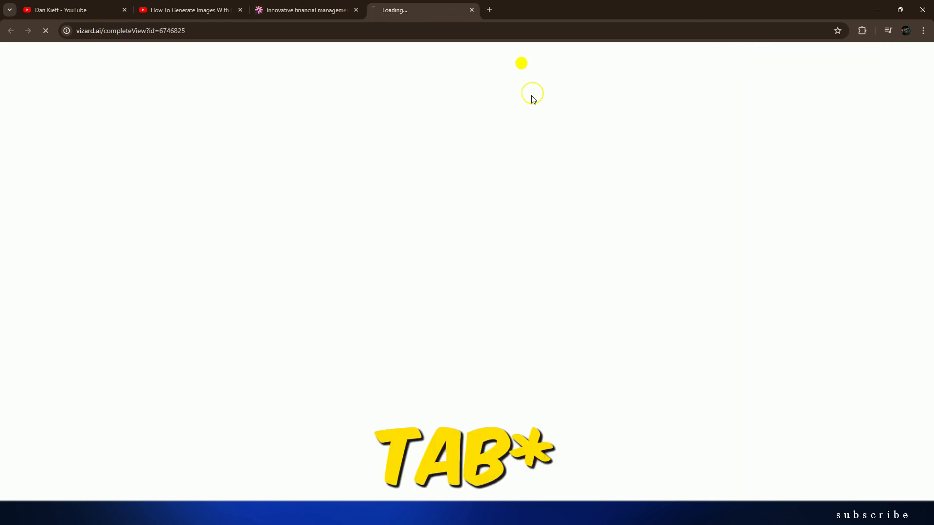
{"action": "left_click", "coordinate": [319, 10]}
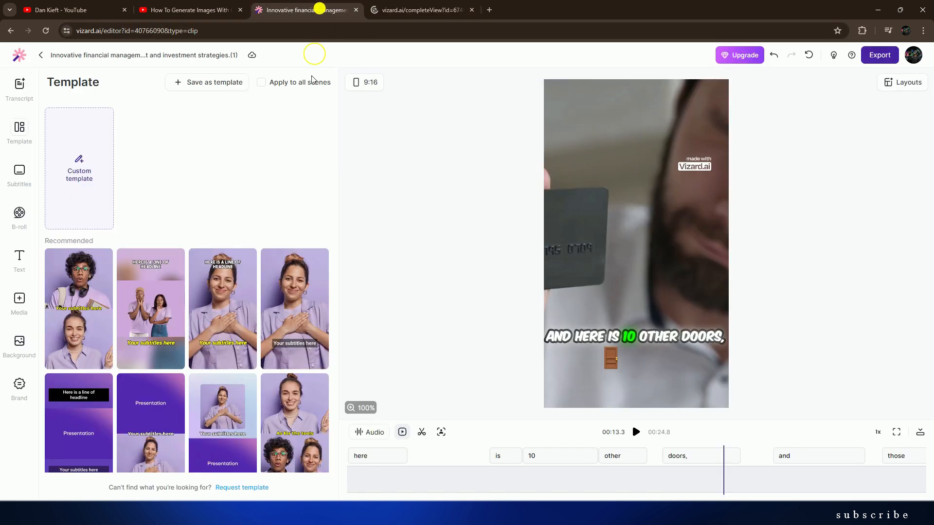
{"action": "left_click", "coordinate": [41, 54]}
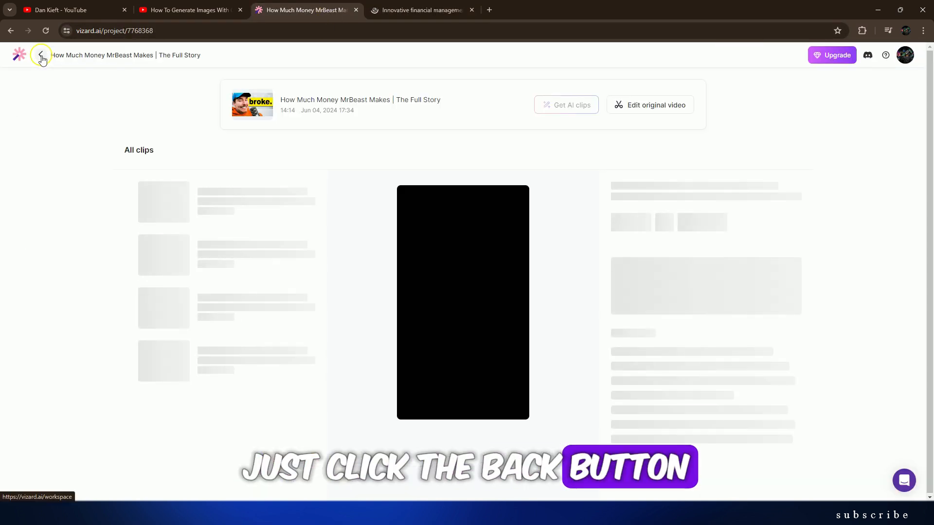
- Play the exported clip on its export page and check the social platforms it can be shared to directly
{"action": "left_click", "coordinate": [421, 6]}
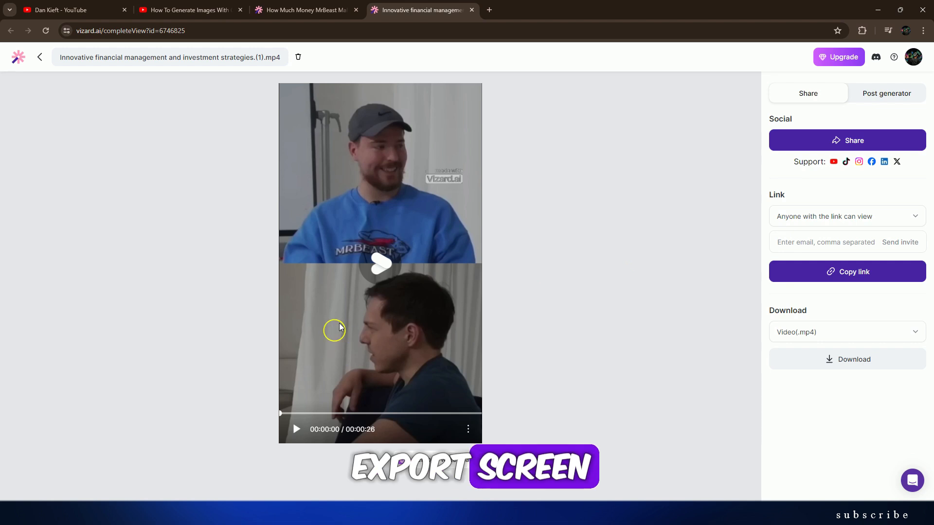
{"action": "left_click", "coordinate": [375, 258]}
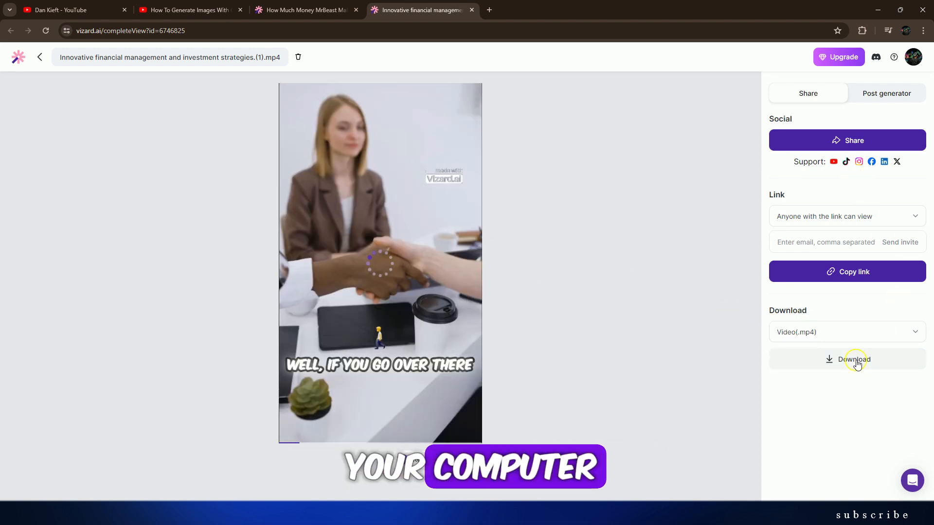
{"action": "left_click", "coordinate": [852, 140]}
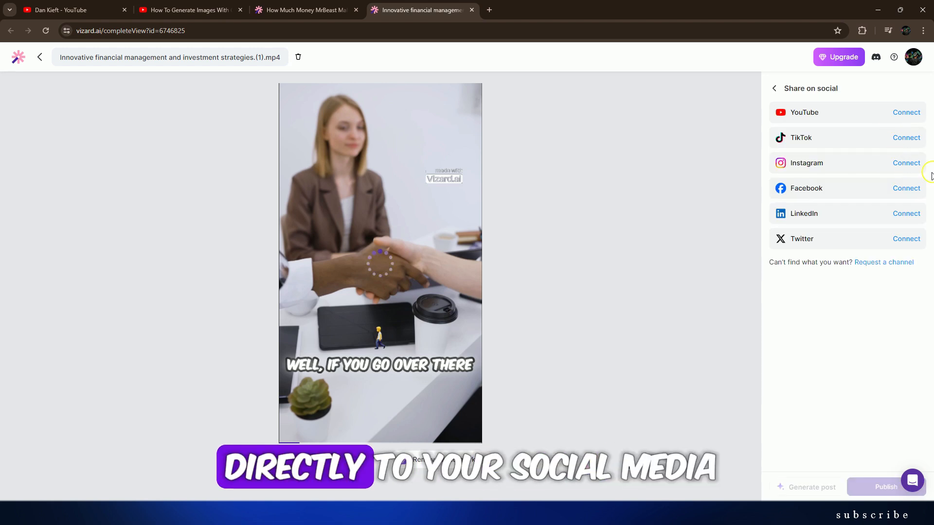
{"action": "left_click", "coordinate": [775, 88]}
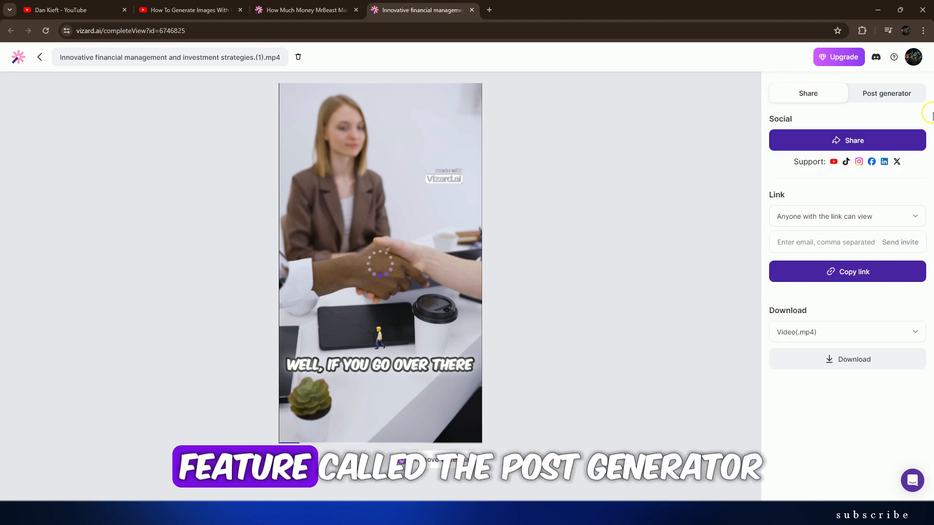
- Generate social media posts for the clip with the Post generator and expand the TikTok and YouTube posts
{"action": "left_click", "coordinate": [883, 94]}
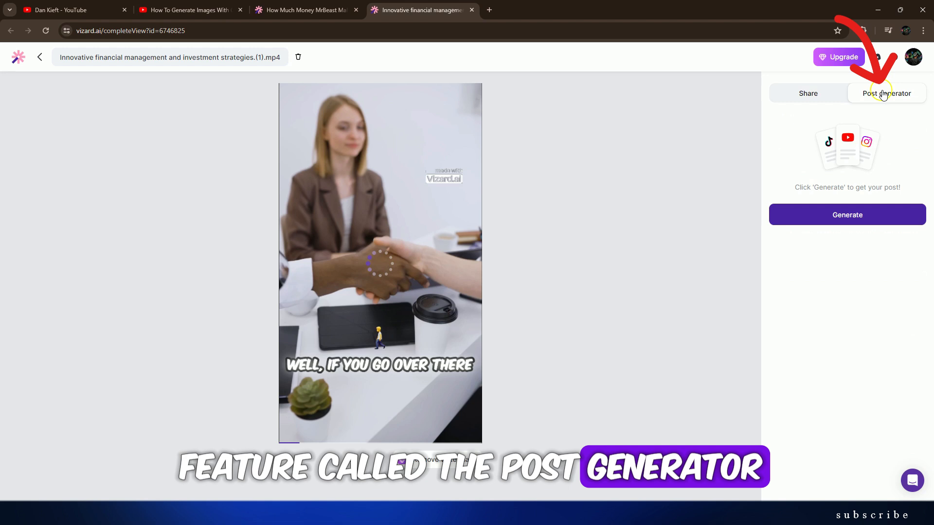
{"action": "left_click", "coordinate": [851, 220]}
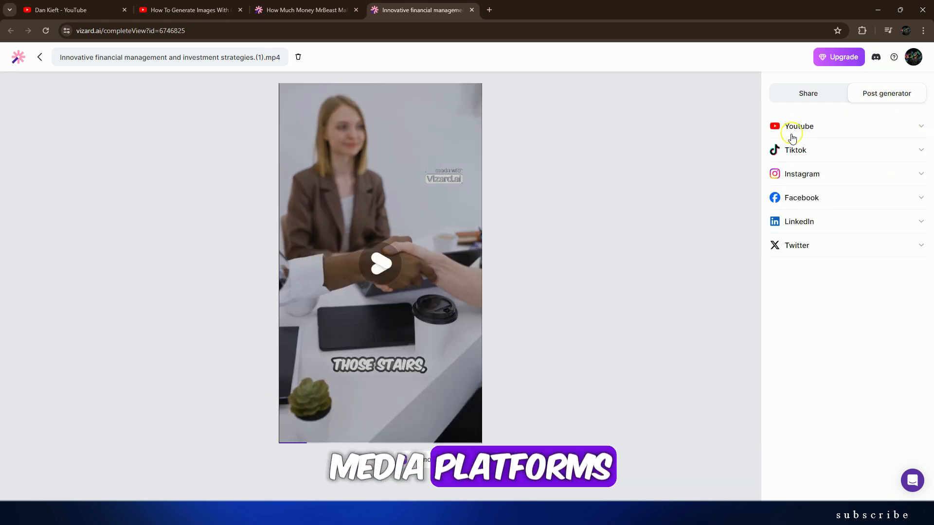
{"action": "left_click", "coordinate": [846, 146]}
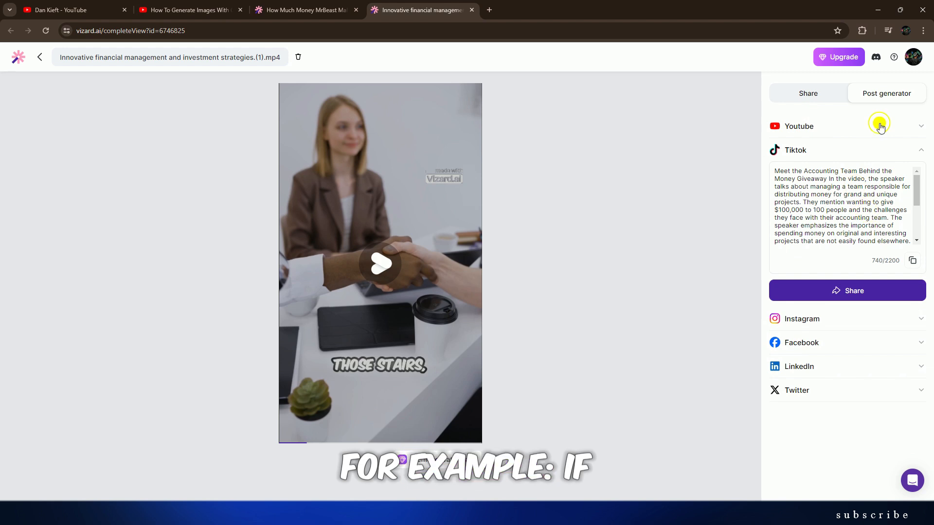
{"action": "left_click", "coordinate": [880, 126]}
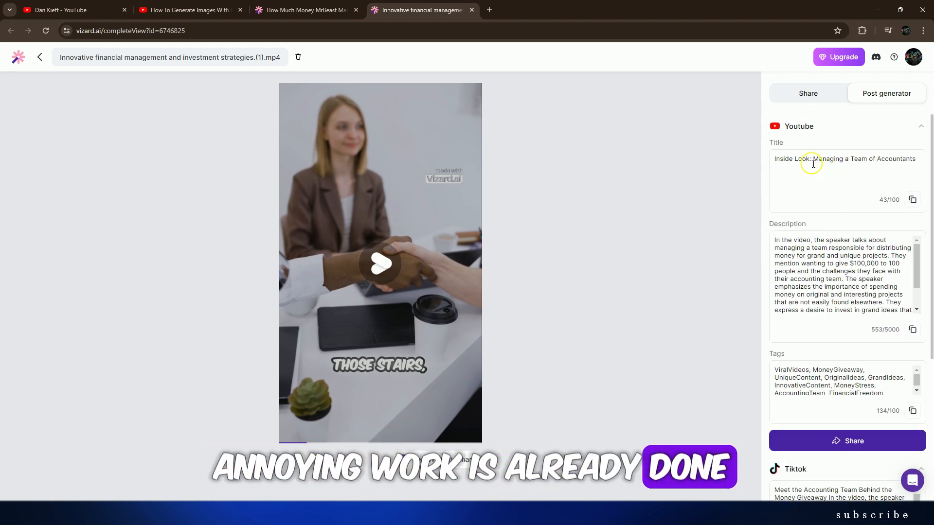
- Review the generated YouTube description and tags, and examine the TikTok and Instagram captions with their hashtags
{"action": "scroll", "coordinate": [847, 250], "scroll_direction": "down", "scroll_amount": 3}
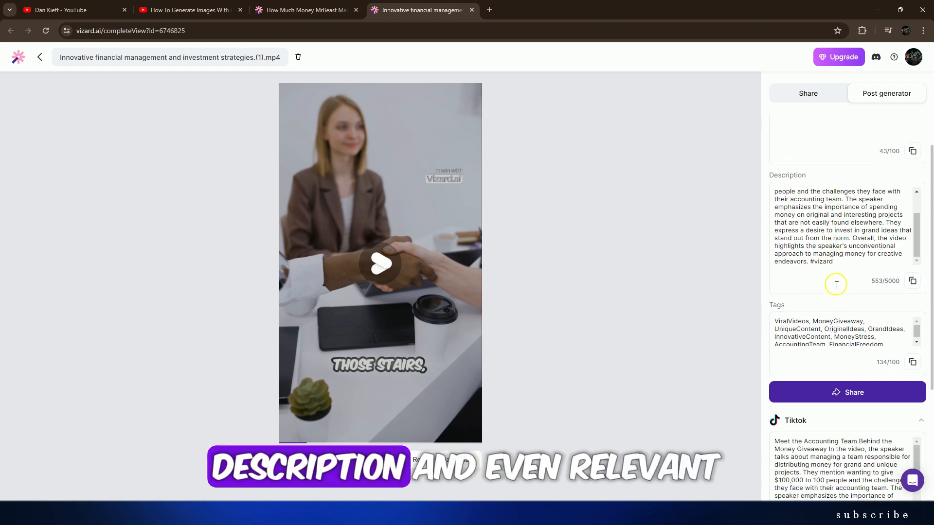
{"action": "scroll", "coordinate": [840, 251], "scroll_direction": "up", "scroll_amount": 1}
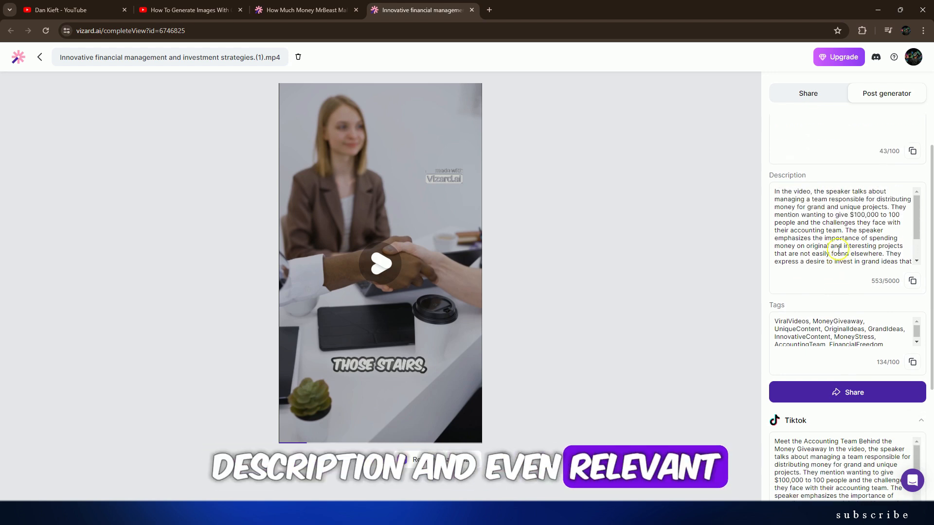
{"action": "scroll", "coordinate": [843, 306], "scroll_direction": "down", "scroll_amount": 1}
{"action": "scroll", "coordinate": [866, 415], "scroll_direction": "down", "scroll_amount": 5}
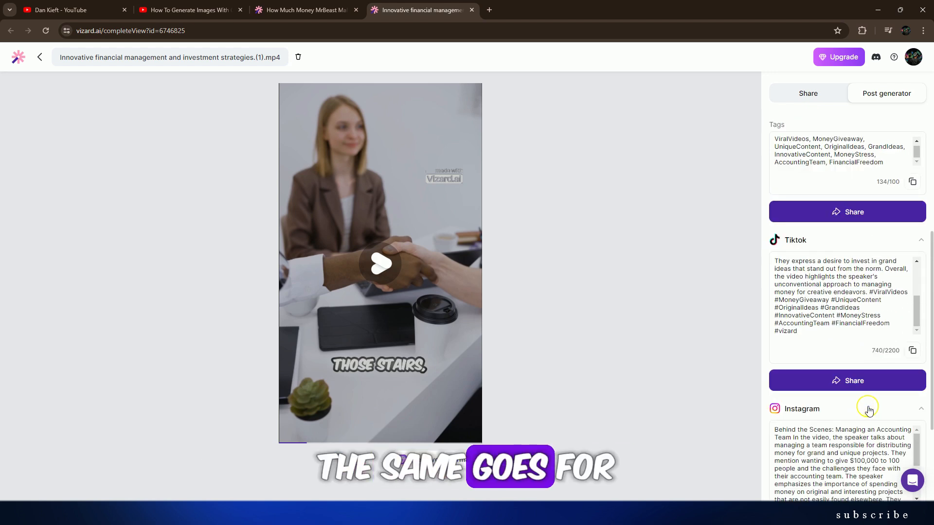
{"action": "scroll", "coordinate": [868, 409], "scroll_direction": "down", "scroll_amount": 3}
{"action": "scroll", "coordinate": [857, 405], "scroll_direction": "up", "scroll_amount": 8}
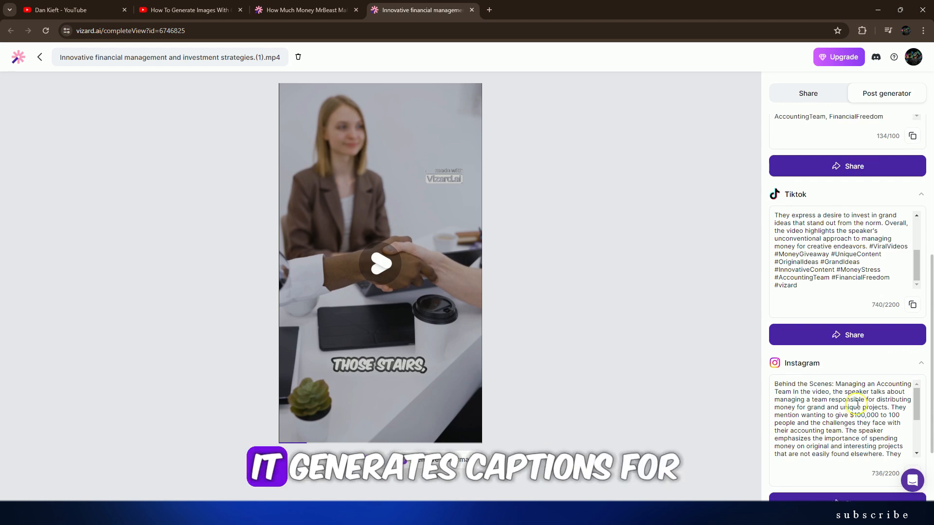
{"action": "scroll", "coordinate": [894, 418], "scroll_direction": "down", "scroll_amount": 5}
{"action": "scroll", "coordinate": [844, 341], "scroll_direction": "down", "scroll_amount": 3}
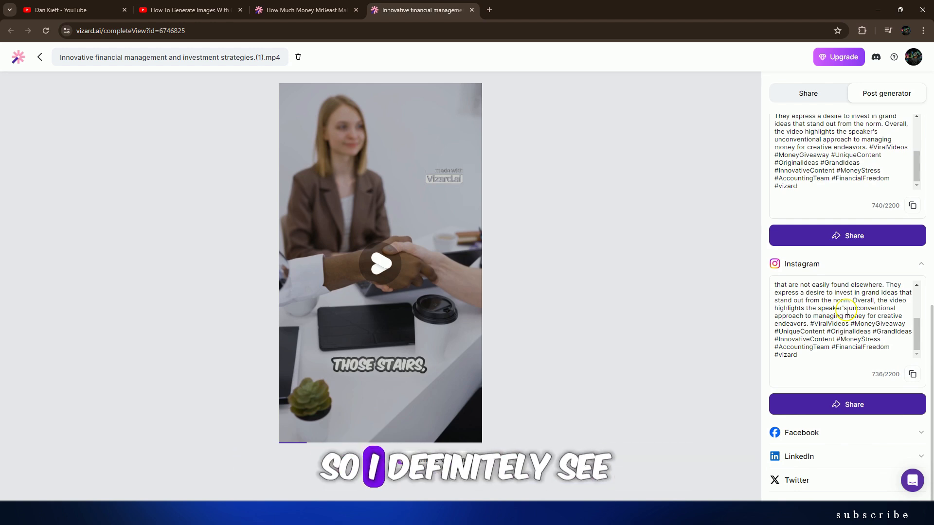
{"action": "scroll", "coordinate": [824, 298], "scroll_direction": "up", "scroll_amount": 4}
{"action": "scroll", "coordinate": [839, 166], "scroll_direction": "up", "scroll_amount": 6}
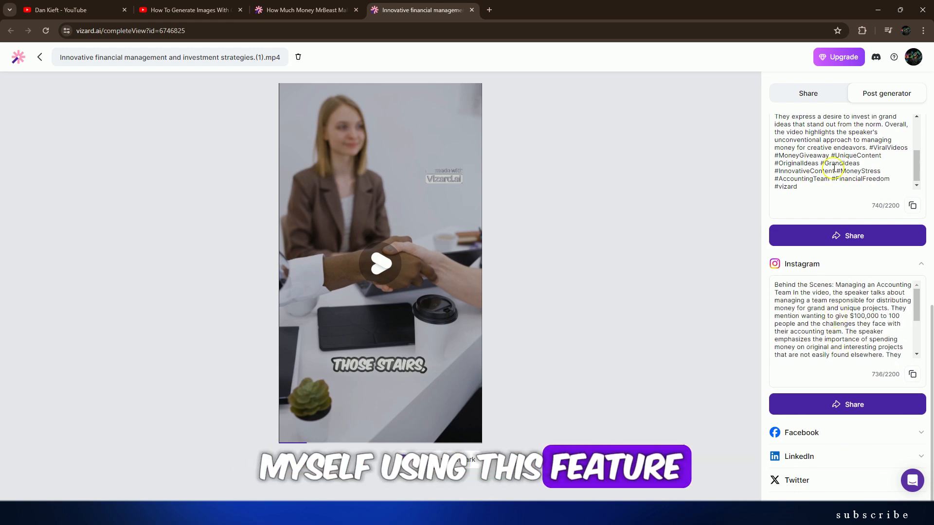